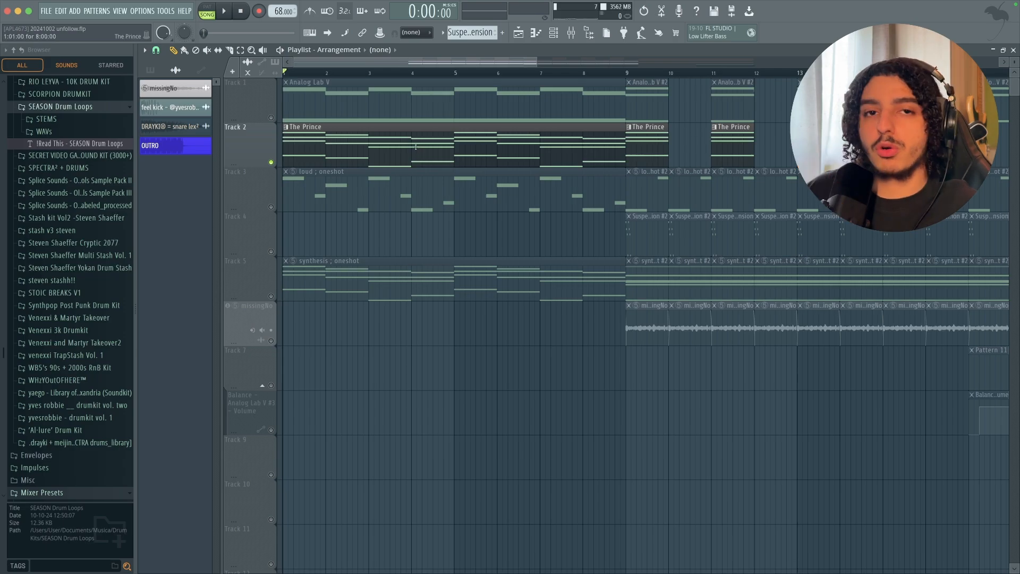
# Open the notes of the The Prince pattern on Track 2 and play back its chord progression.
pyautogui.doubleClick(418, 148)
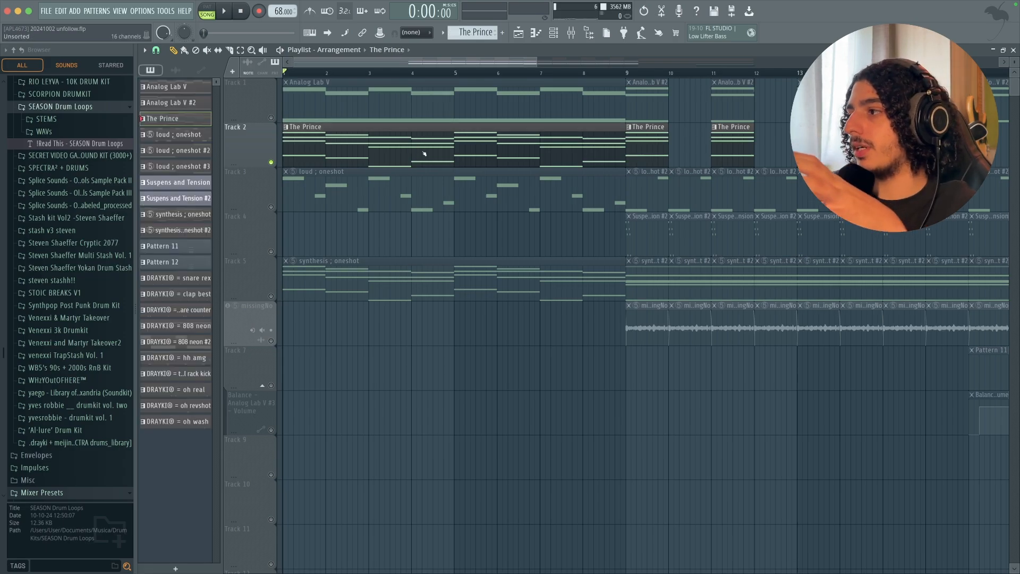
pyautogui.scroll(-8, 683, 166)
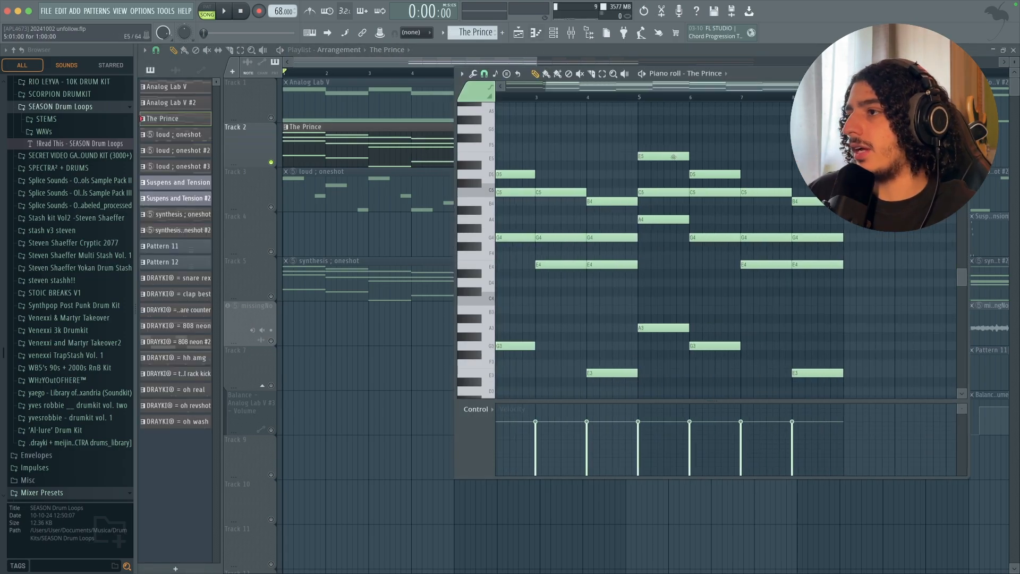
pyautogui.hscroll(-3, 653, 141)
pyautogui.press('space')
pyautogui.scroll(-2, 632, 122)
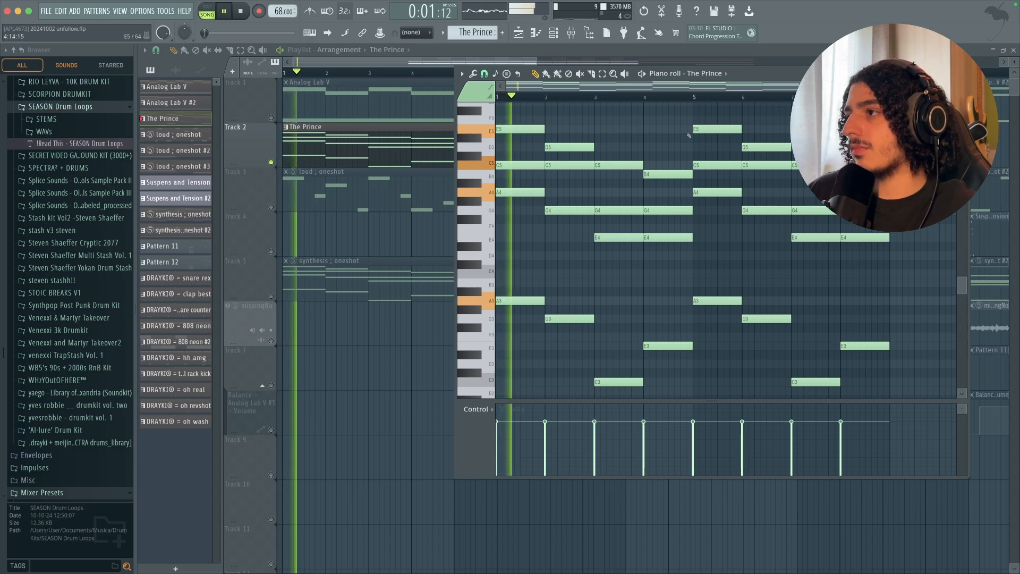
pyautogui.scroll(-1, 903, 154)
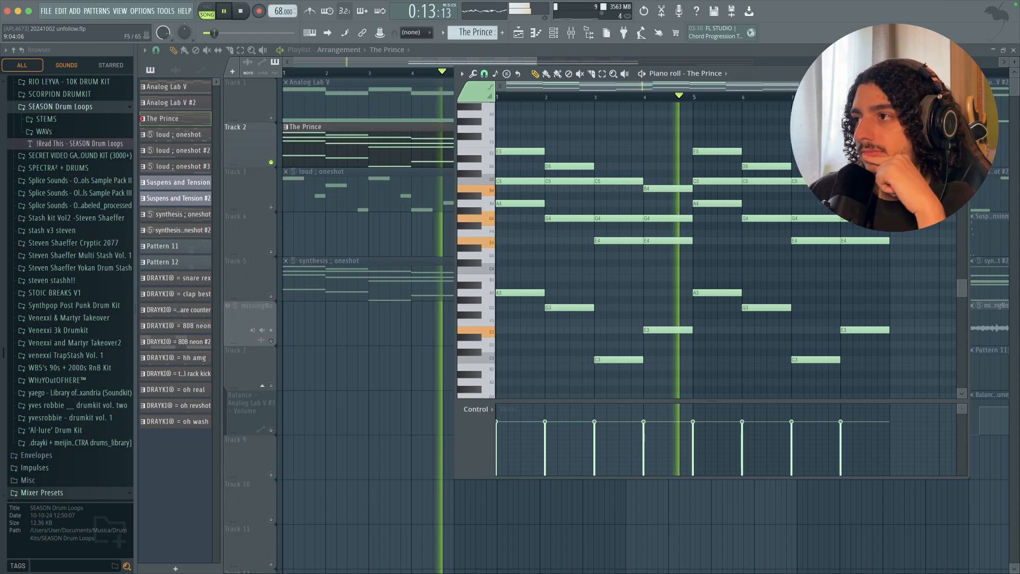
pyautogui.press('space')
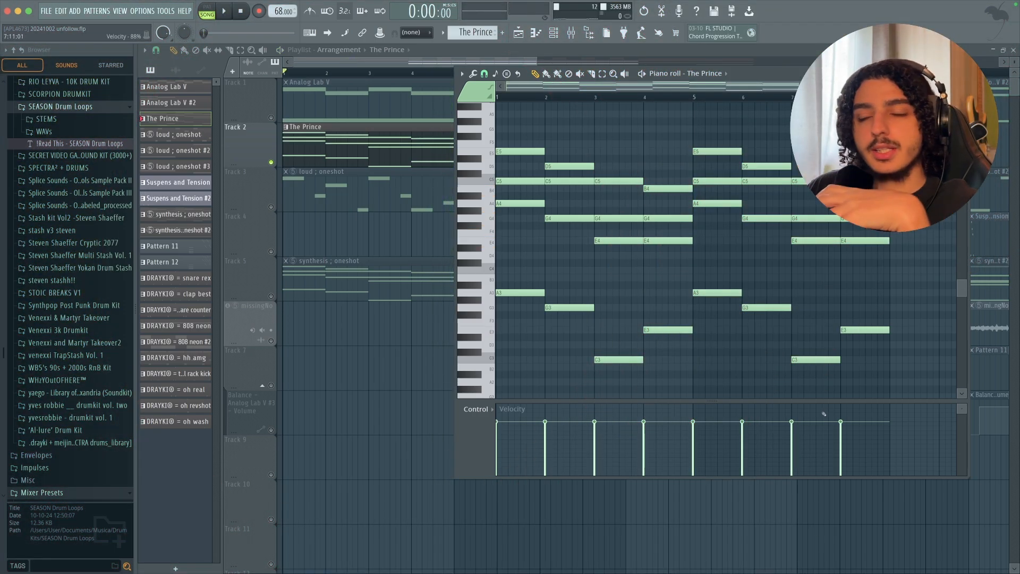
# Inspect the preset loaded in the The Prince instrument and recheck the pattern's chord notes.
pyautogui.press('F7')
pyautogui.press('F6')
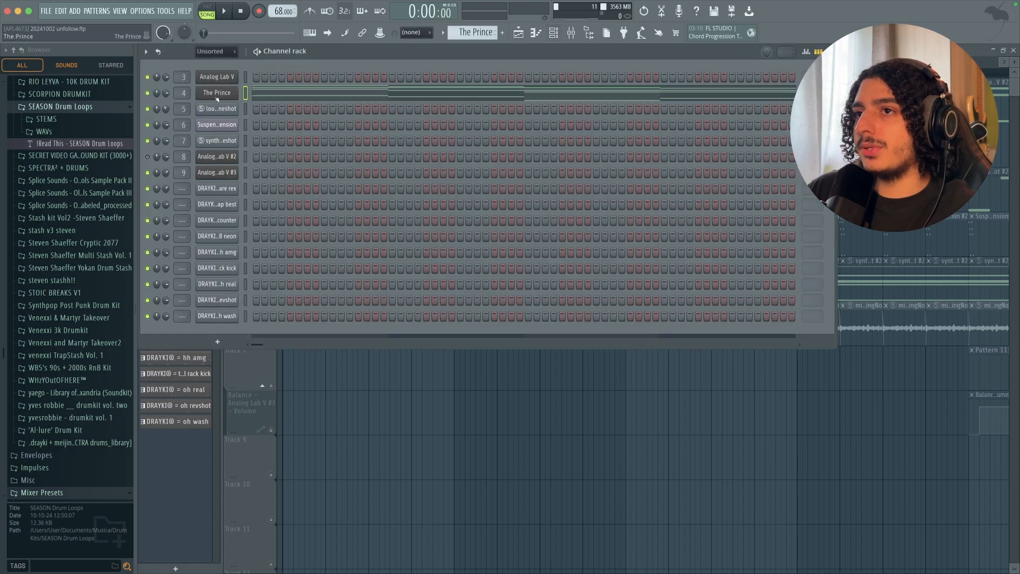
pyautogui.click(217, 94)
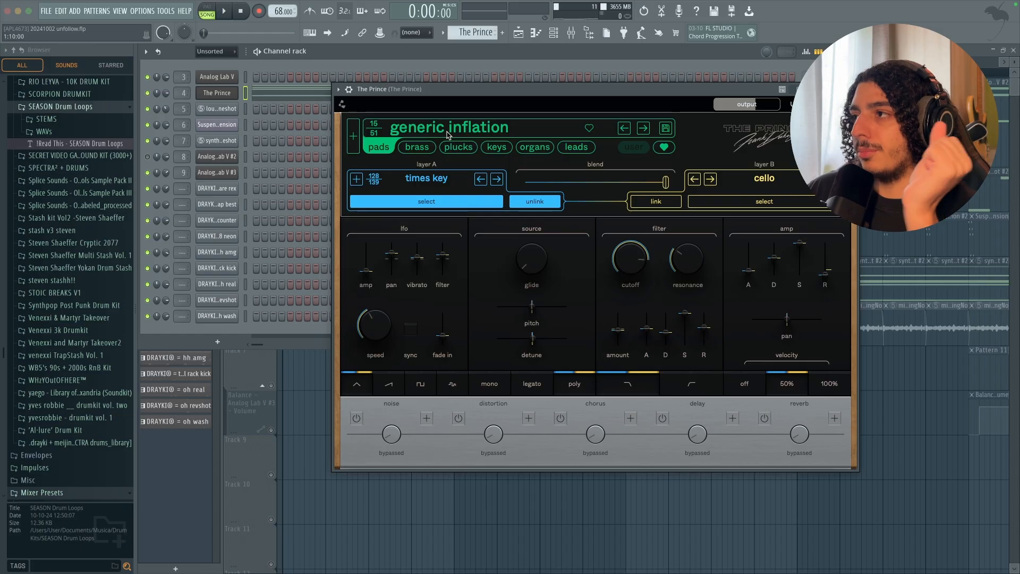
pyautogui.press('F5')
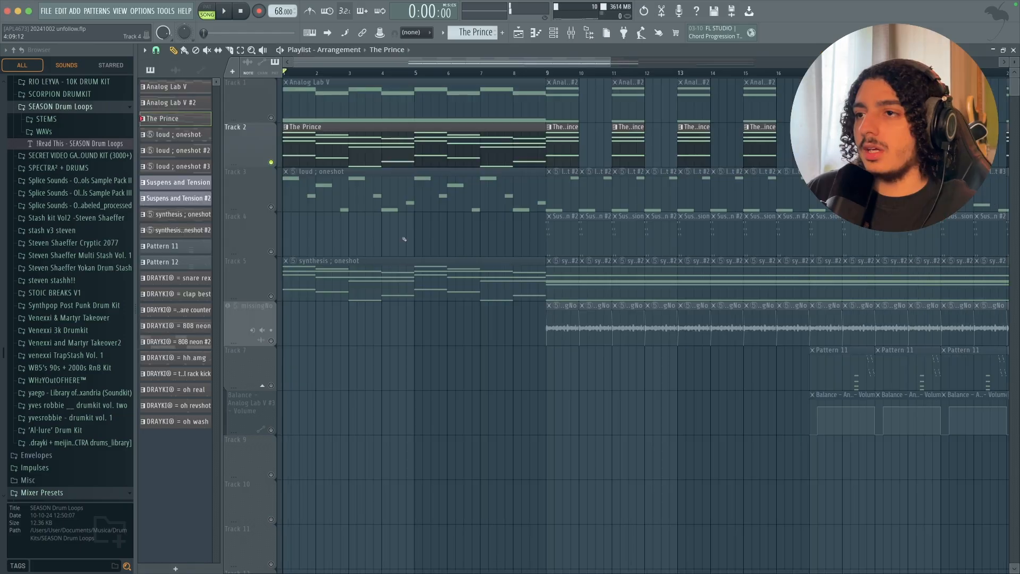
pyautogui.press('F7')
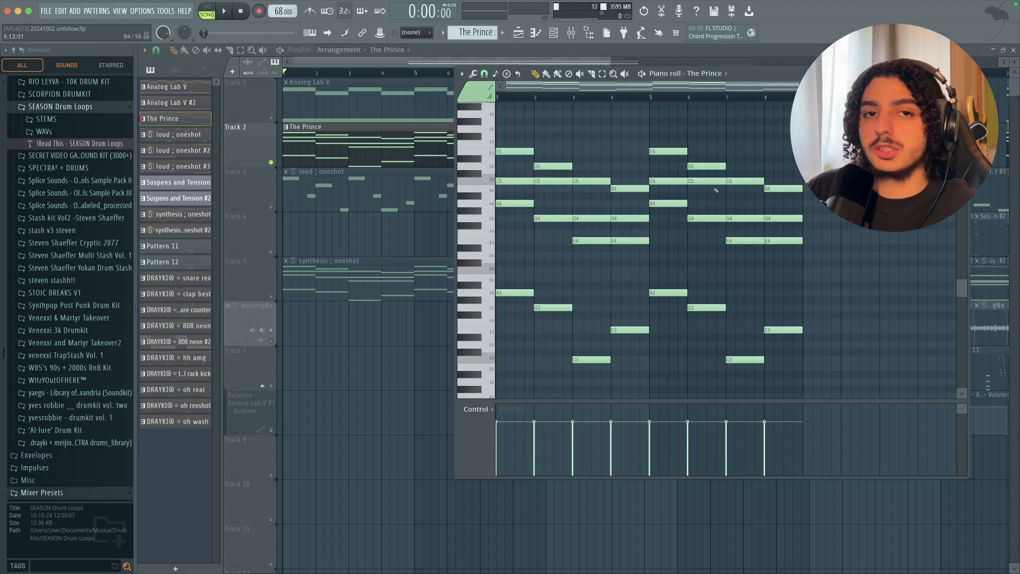
pyautogui.press('F7')
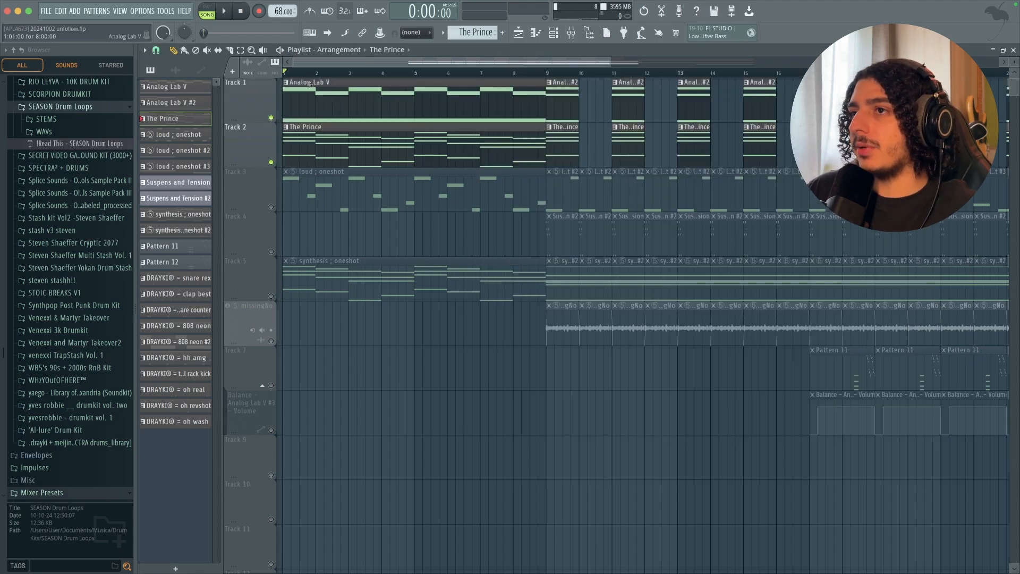
# Inspect the Analog Lab V preset on Track 1 and play the pattern while viewing its notes.
pyautogui.doubleClick(405, 101)
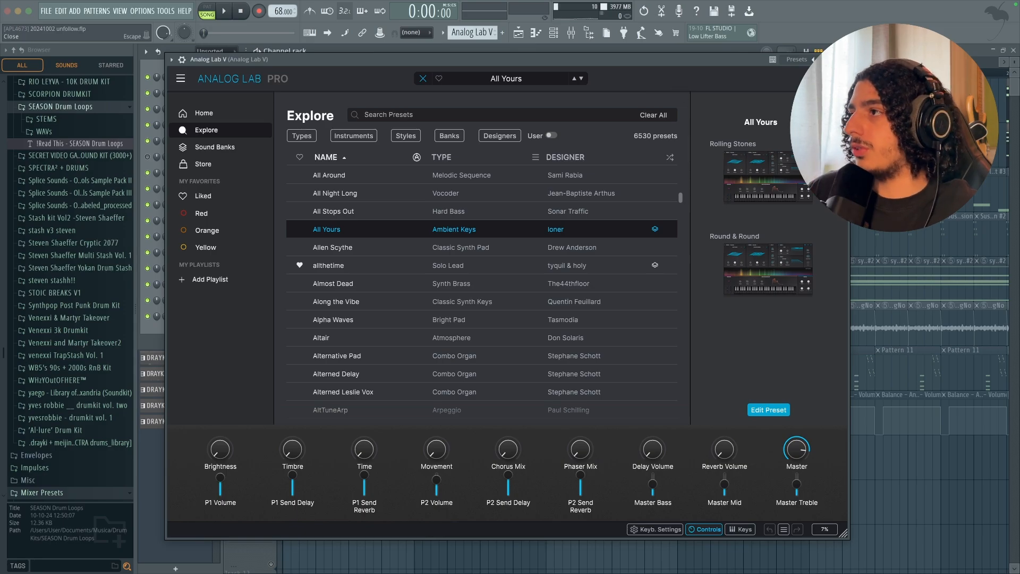
pyautogui.click(842, 59)
pyautogui.press('space')
pyautogui.click(827, 51)
pyautogui.press('F7')
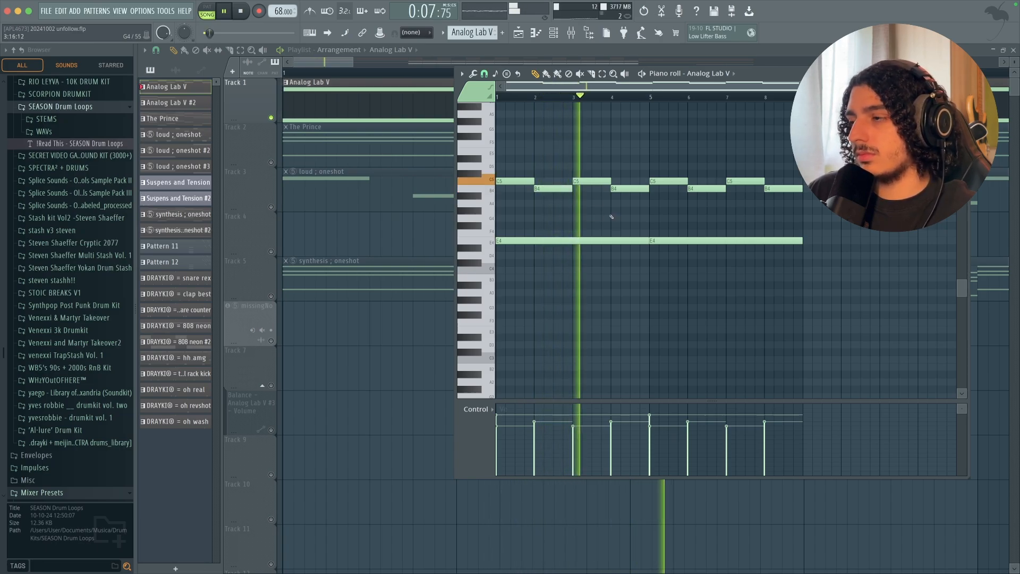
pyautogui.scroll(3, 627, 217)
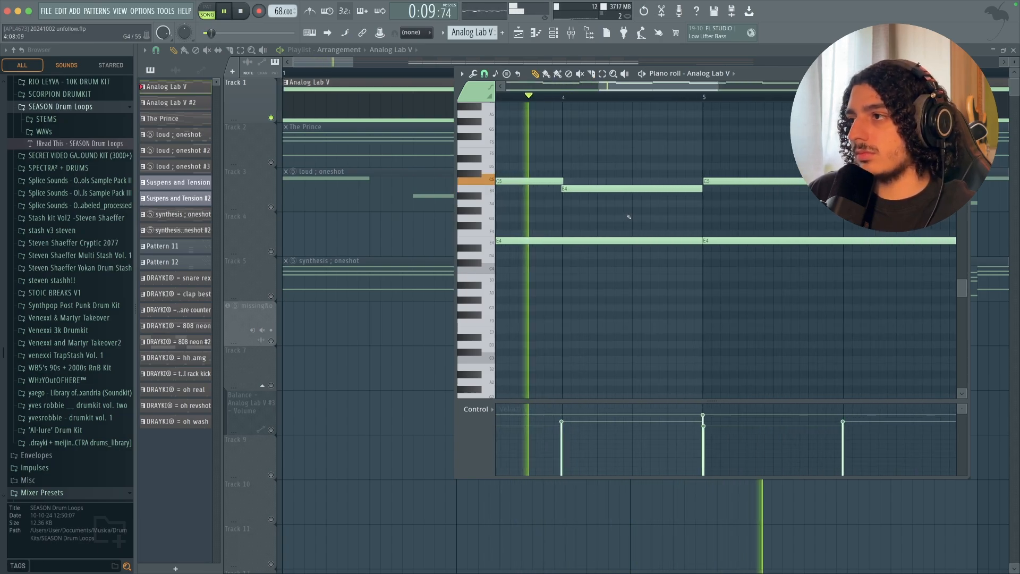
pyautogui.scroll(5, 628, 216)
pyautogui.scroll(4, 629, 217)
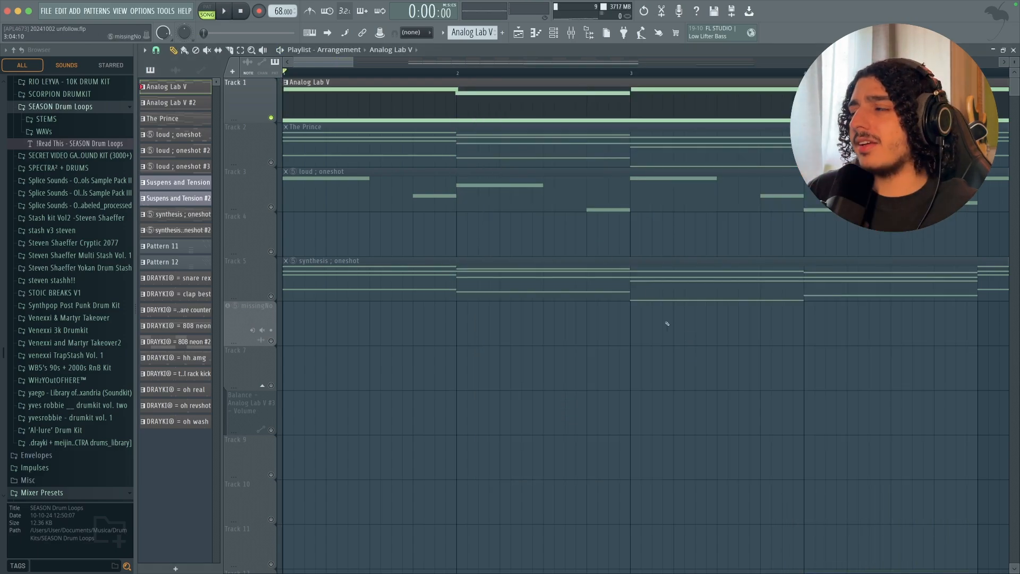
# Enable Track 2 alongside Track 1 and play the Analog Lab V and The Prince layers together.
pyautogui.scroll(-2, 635, 199)
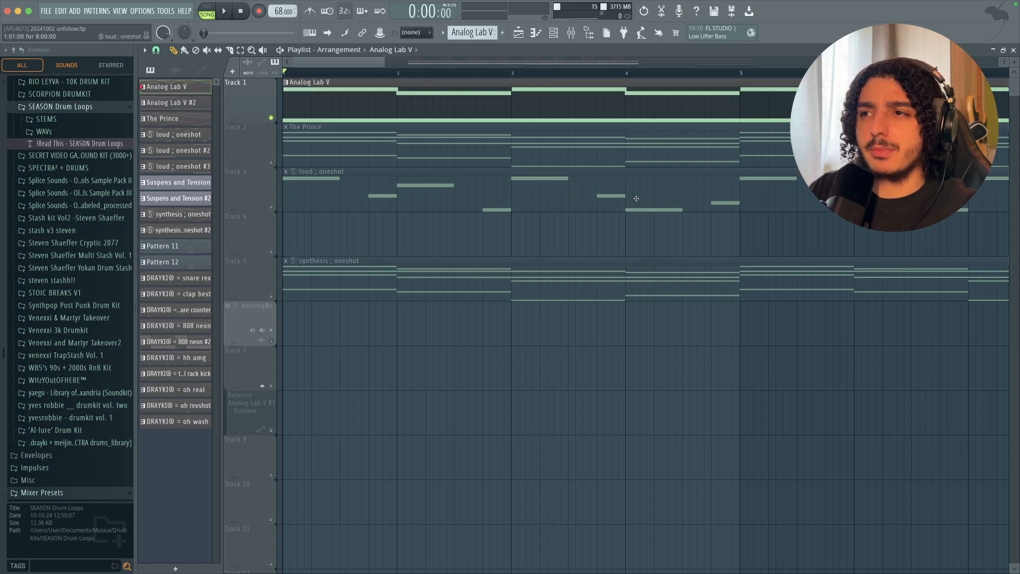
pyautogui.click(271, 162)
pyautogui.press('space')
pyautogui.scroll(-4, 421, 242)
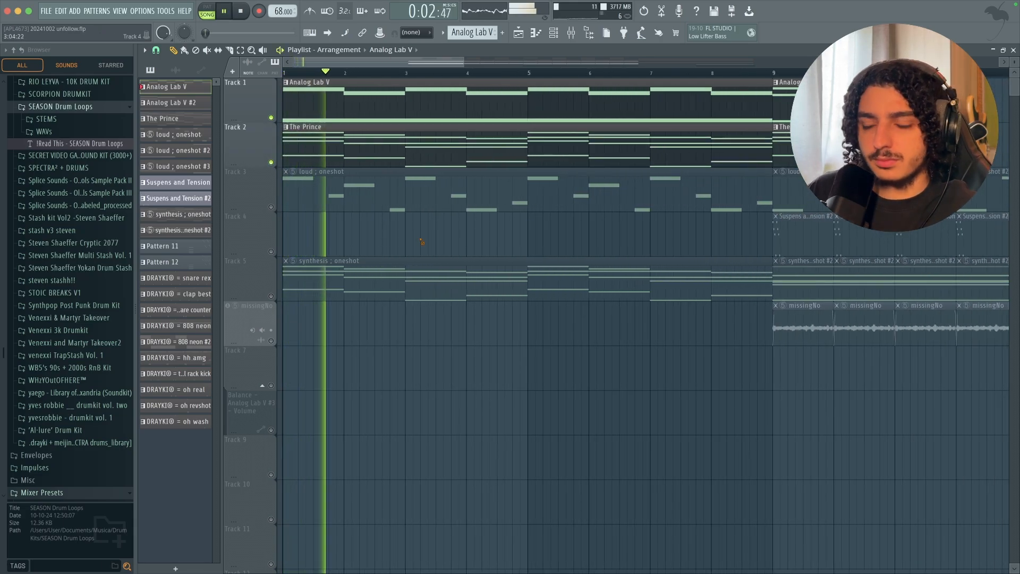
pyautogui.press('space')
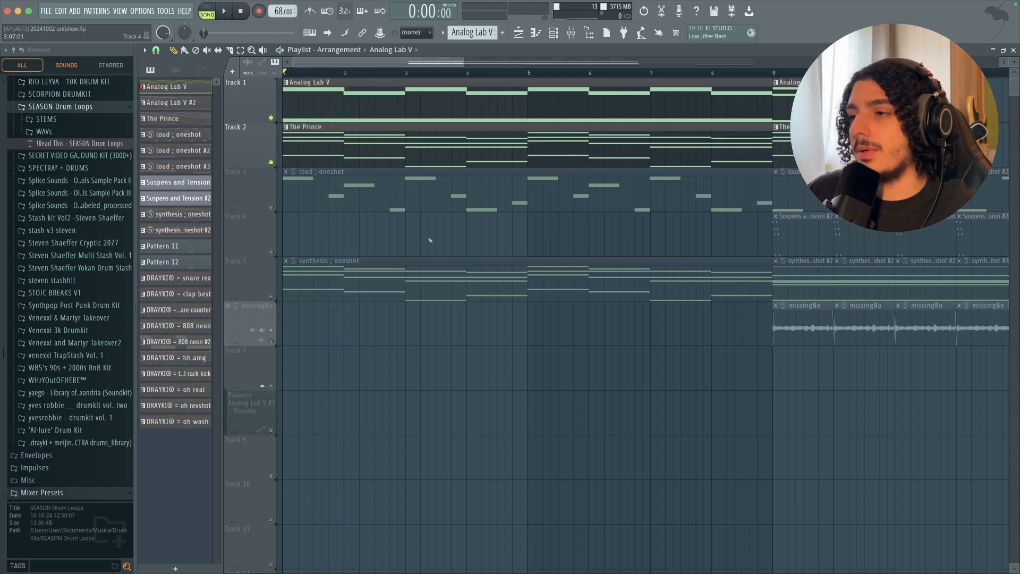
# Solo Track 3 and play the loud ; oneshot melody while viewing its notes.
pyautogui.scroll(-1, 331, 221)
pyautogui.keyDown('ctrl'); pyautogui.click(280, 208); pyautogui.keyUp('ctrl')
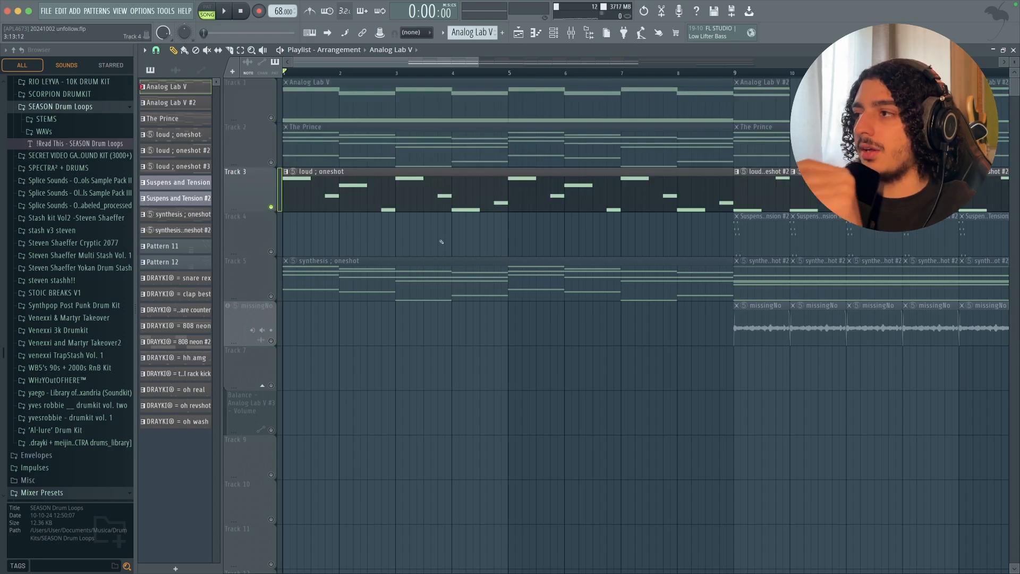
pyautogui.doubleClick(468, 198)
pyautogui.scroll(-3, 667, 223)
pyautogui.scroll(-2, 675, 218)
pyautogui.scroll(-2, 675, 218)
pyautogui.press('space')
# Enable Tracks 1 and 2 to hear them with the loud ; oneshot melody, and review the melody's notes.
pyautogui.click(271, 162)
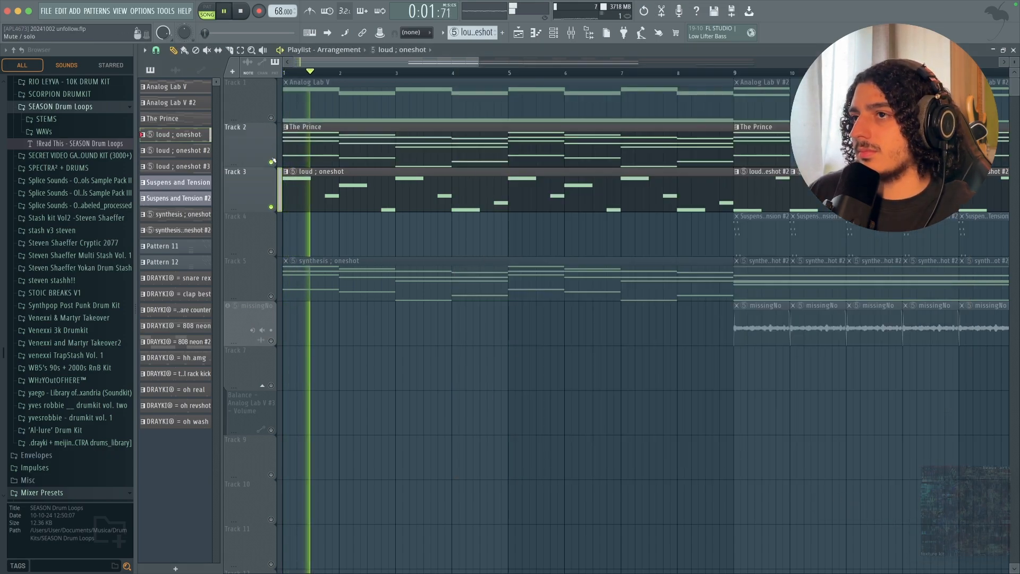
pyautogui.click(271, 118)
pyautogui.doubleClick(351, 192)
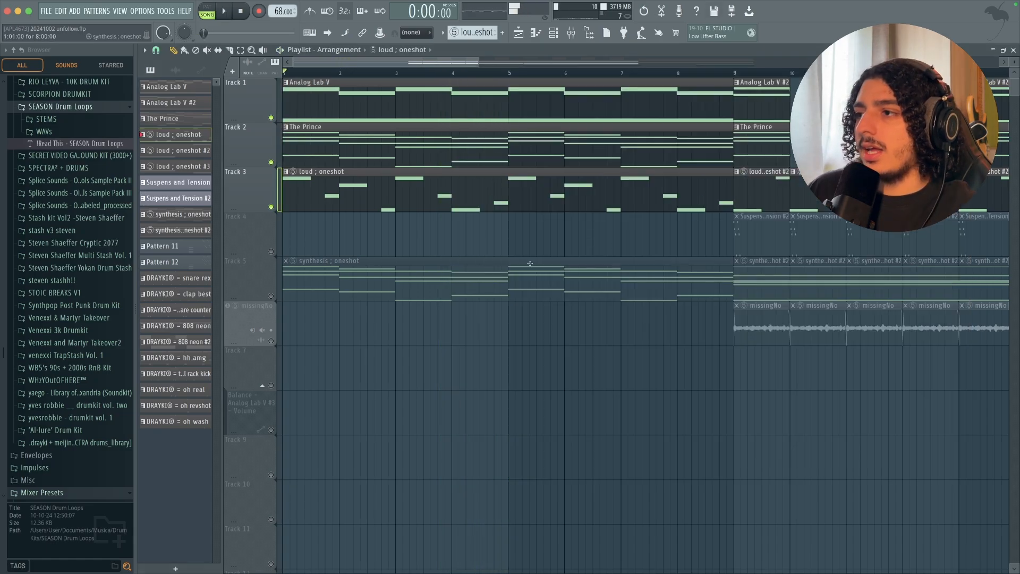
pyautogui.doubleClick(413, 199)
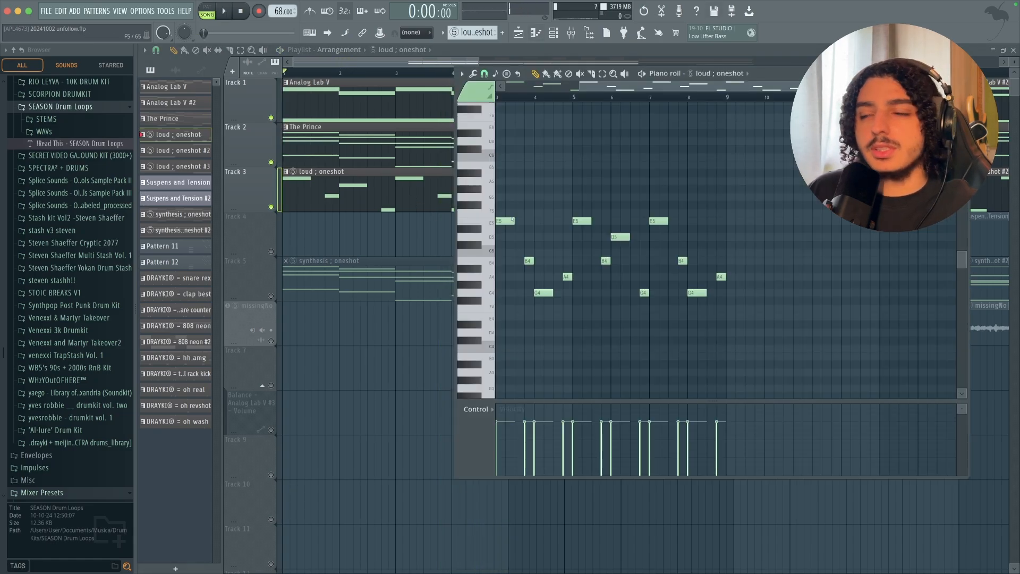
pyautogui.hscroll(-2, 803, 217)
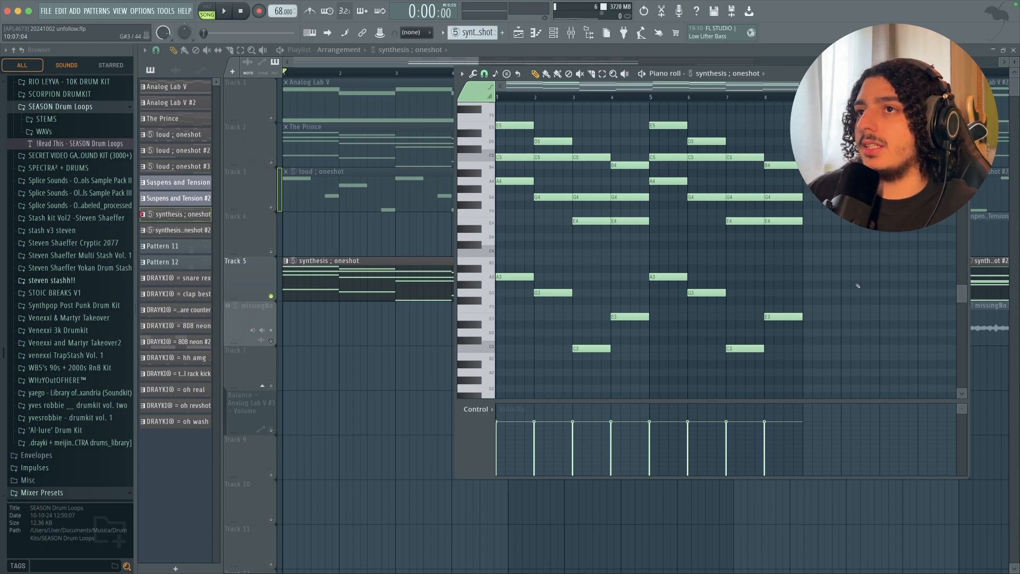
# Switch to pattern playback mode and compare the notes of The Prince with those of synthesis ; oneshot.
pyautogui.press('l')
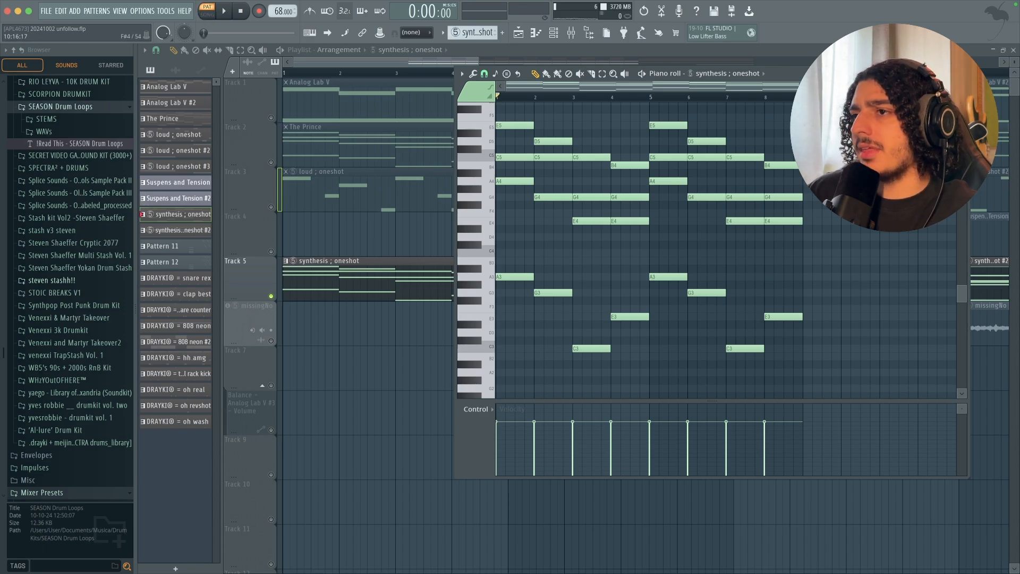
pyautogui.click(174, 119)
pyautogui.hscroll(-2, 610, 204)
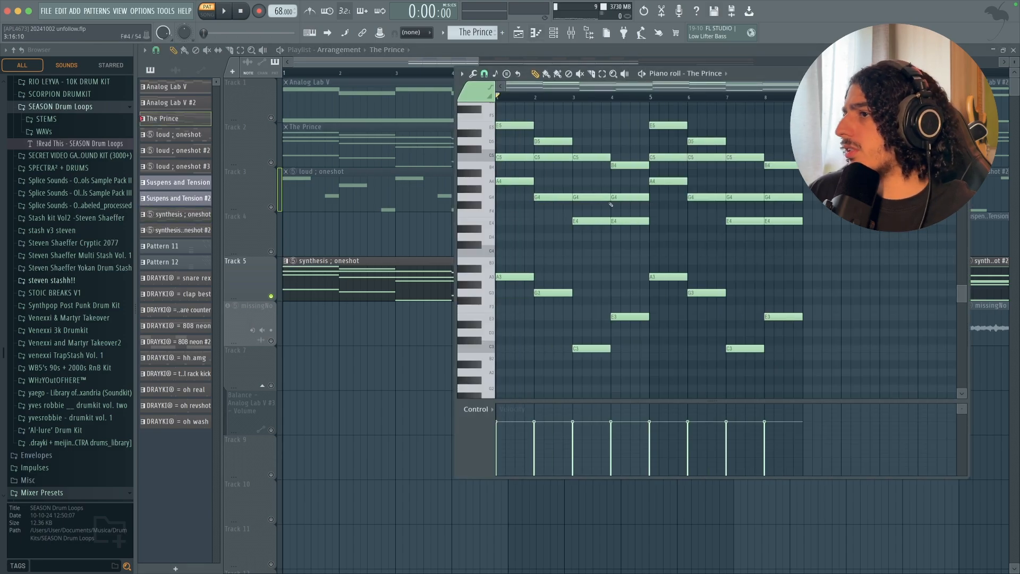
pyautogui.doubleClick(387, 269)
pyautogui.hscroll(-2, 638, 228)
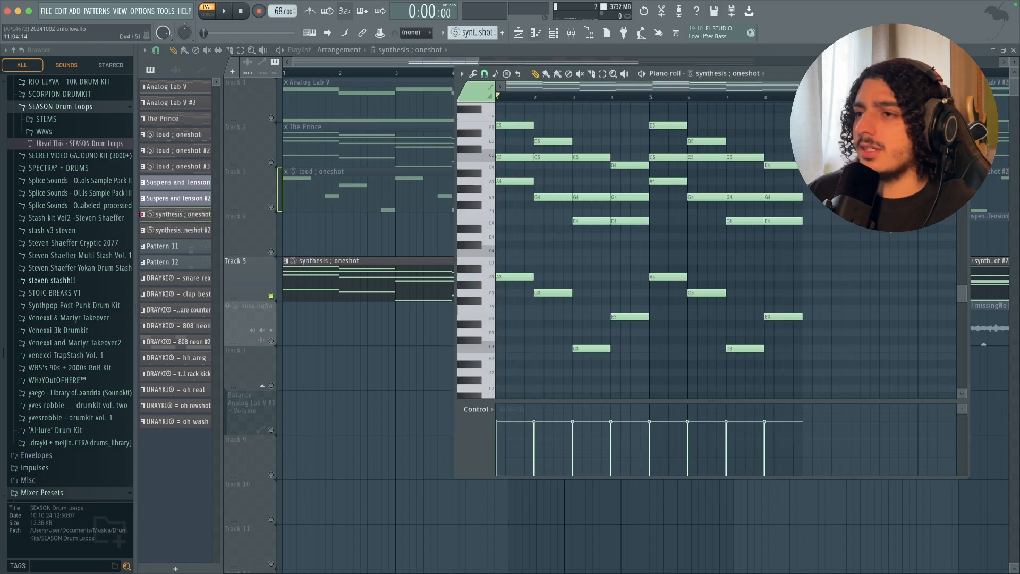
# Play the synthesis ; oneshot pattern on its own and review its chord notes.
pyautogui.press('space')
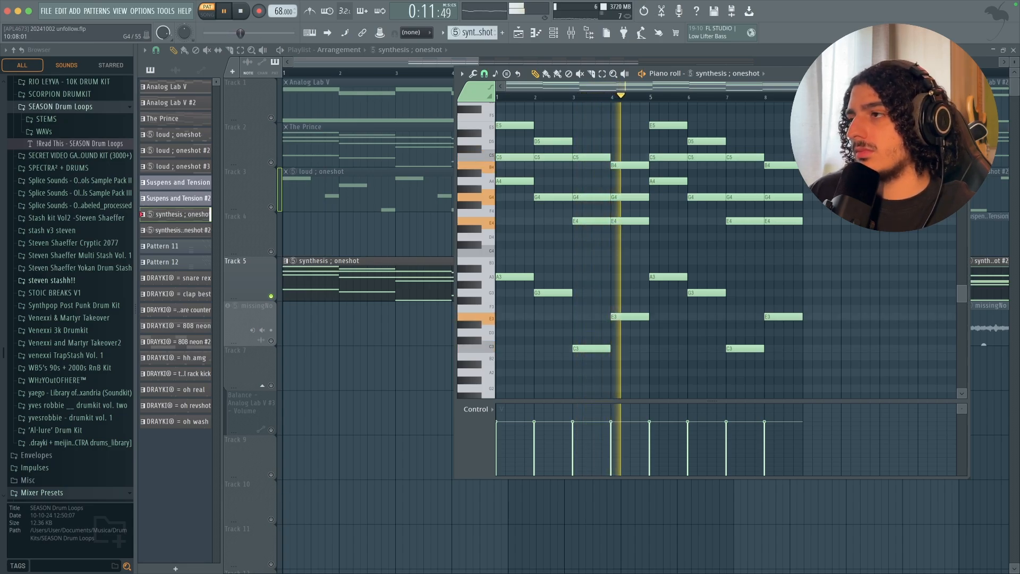
pyautogui.press('space')
pyautogui.click(256, 205)
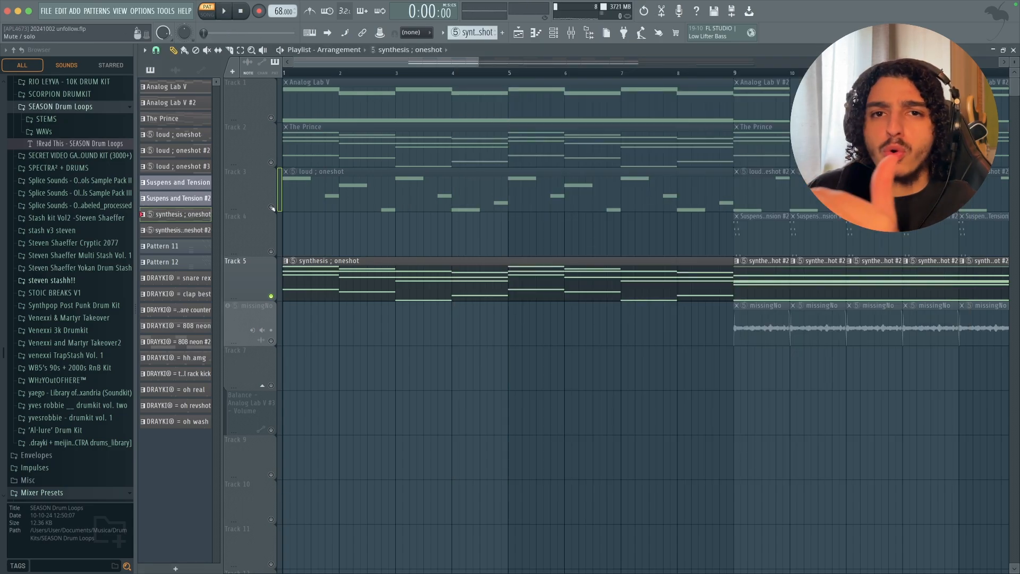
pyautogui.doubleClick(466, 273)
pyautogui.hscroll(-3, 692, 214)
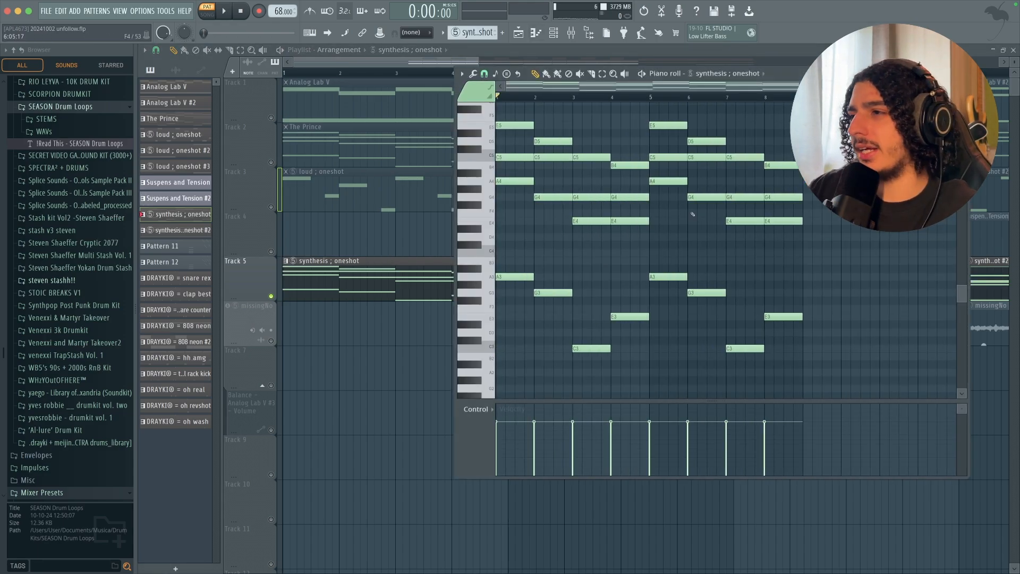
pyautogui.press('F7')
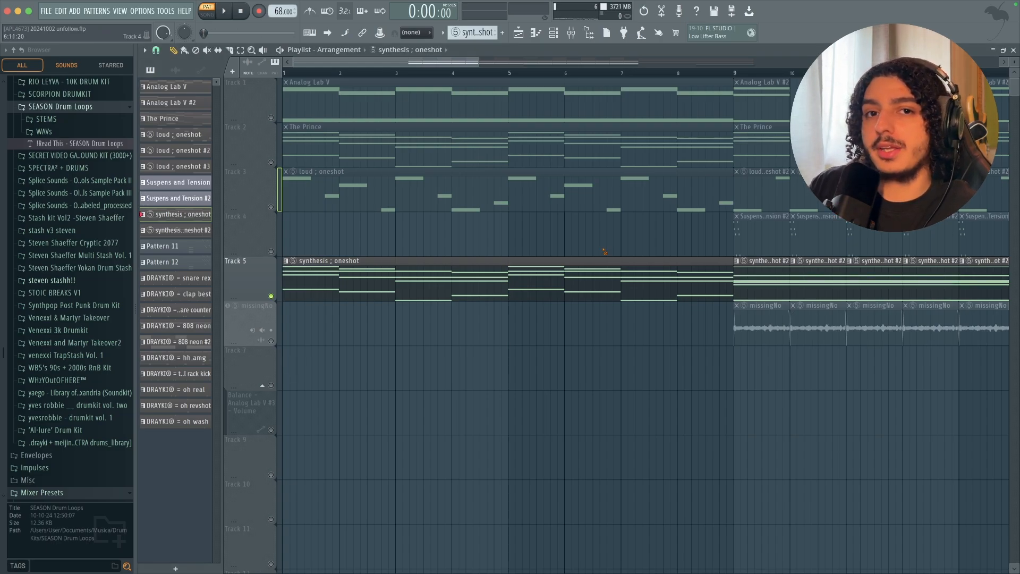
# Enable Tracks 1 to 4 alongside Track 5 and return to song playback mode.
pyautogui.moveTo(280, 279); pyautogui.dragTo(279, 107)
pyautogui.click(271, 117)
pyautogui.press('l')
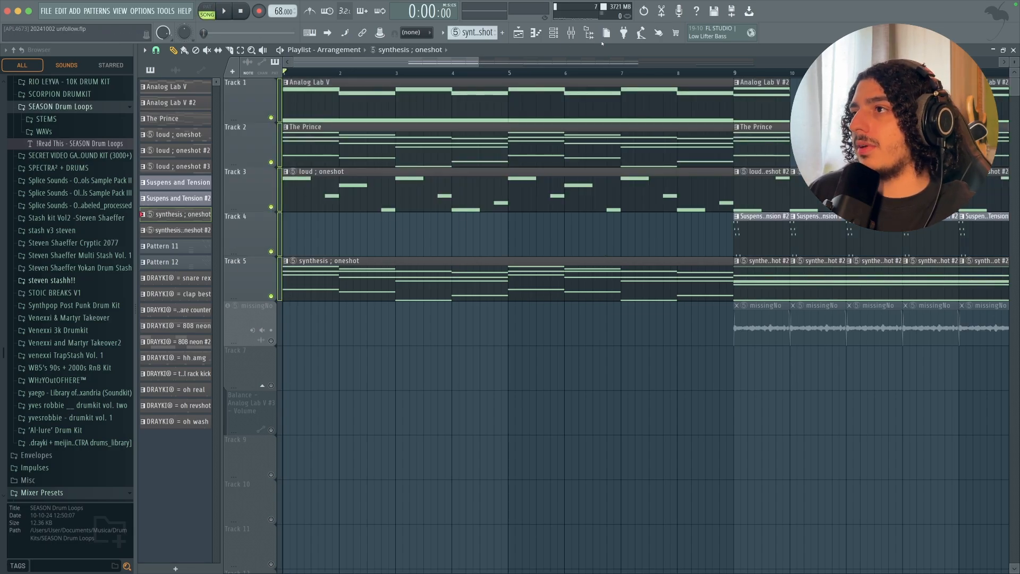
# Inspect the low-cut curve of the Fruity parametric EQ 2 on the Analog Lab V mixer track, leaving it as is.
pyautogui.press('F9')
pyautogui.click(295, 374)
pyautogui.click(198, 376)
pyautogui.click(256, 374)
pyautogui.click(956, 355)
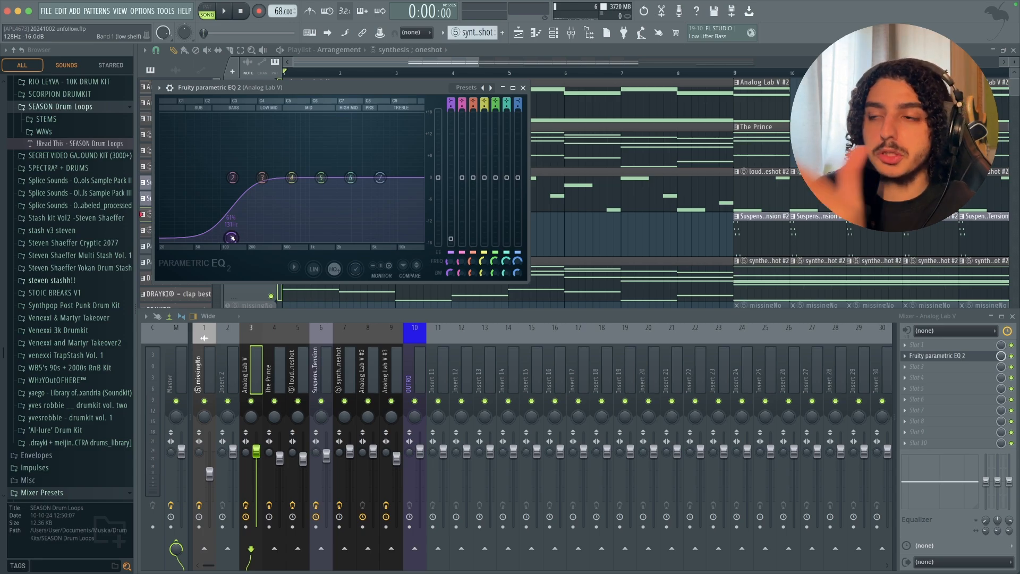
pyautogui.click(932, 355)
pyautogui.click(932, 355)
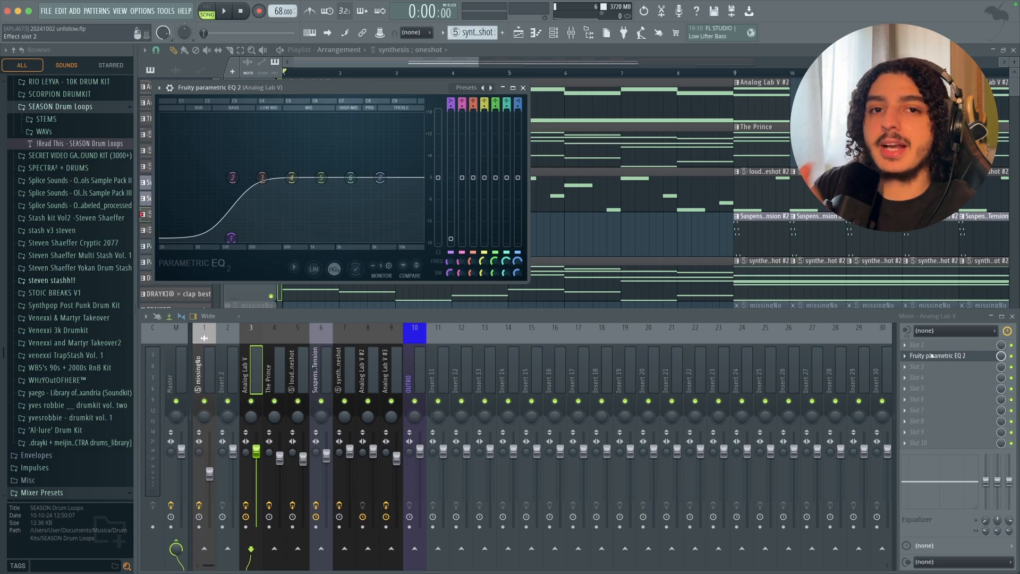
pyautogui.click(522, 88)
pyautogui.press('F9')
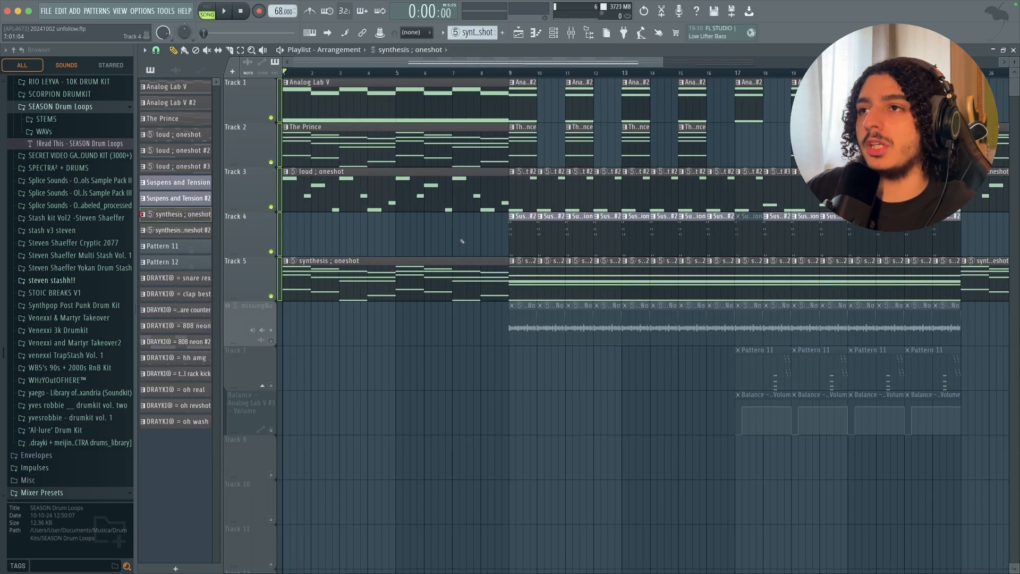
# Play the arrangement from the start with all of its layers enabled.
pyautogui.press('space')
pyautogui.scroll(3, 531, 250)
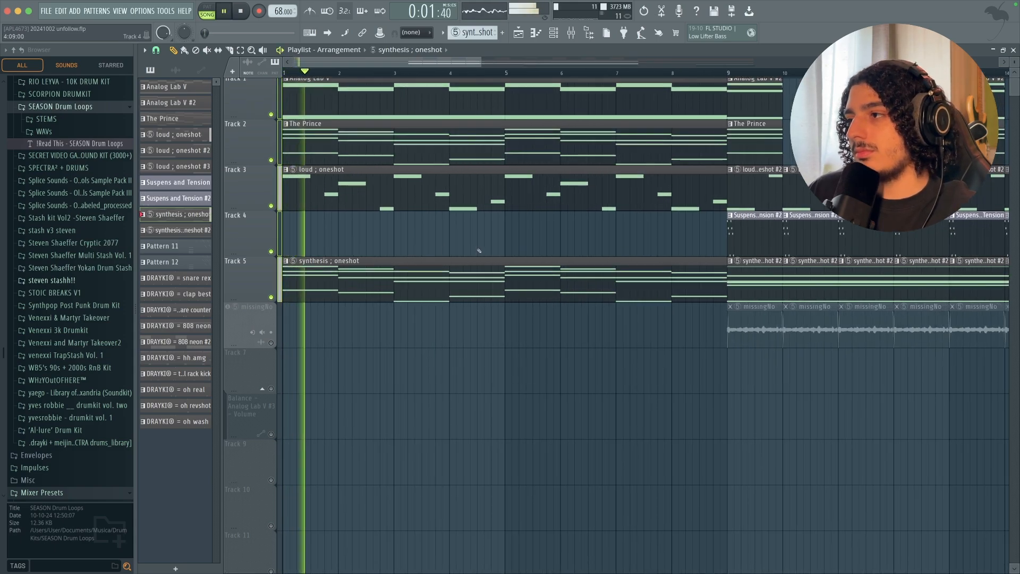
pyautogui.scroll(-1, 597, 257)
pyautogui.scroll(-1, 554, 237)
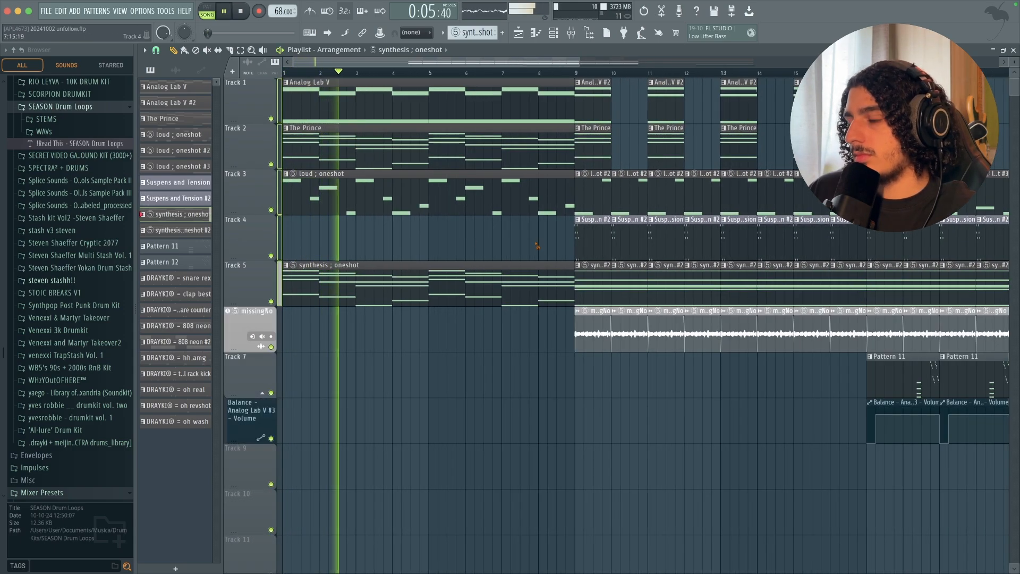
# Play the arrangement from bar 7 into the second section, where the Suspens and Tension and missingNo clips join the melody layers.
pyautogui.scroll(-1, 507, 247)
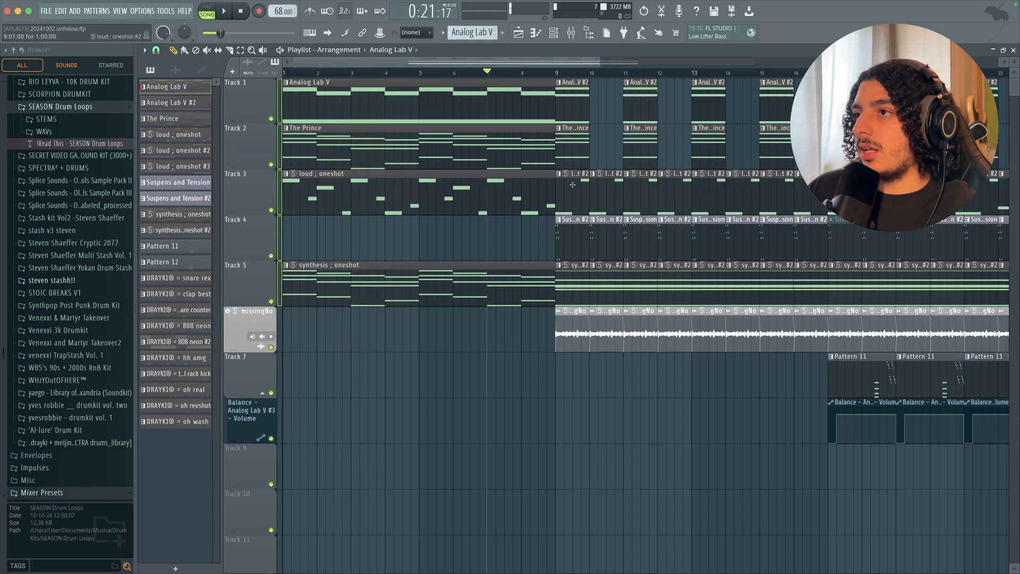
pyautogui.scroll(3, 572, 184)
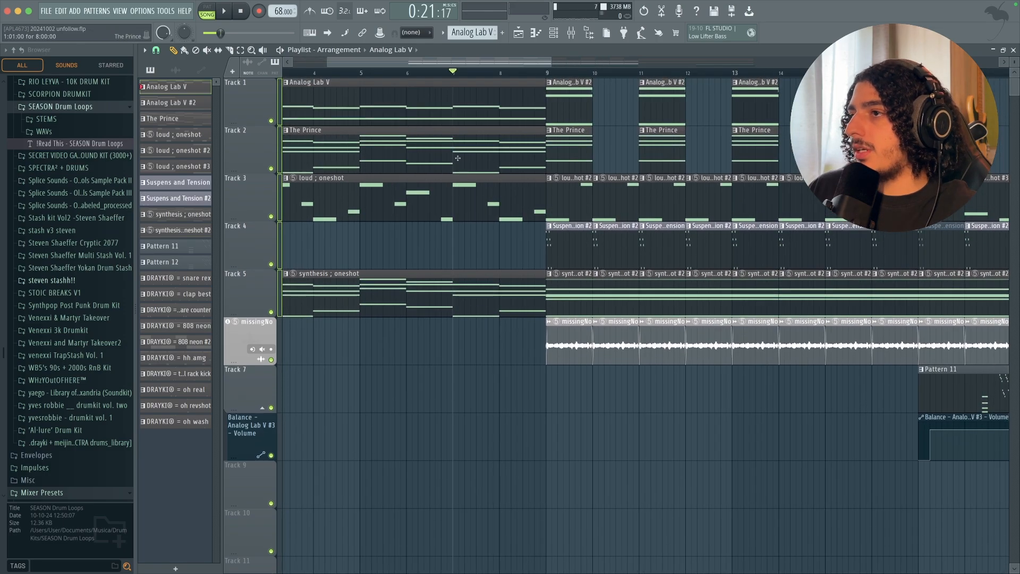
pyautogui.scroll(5, 465, 192)
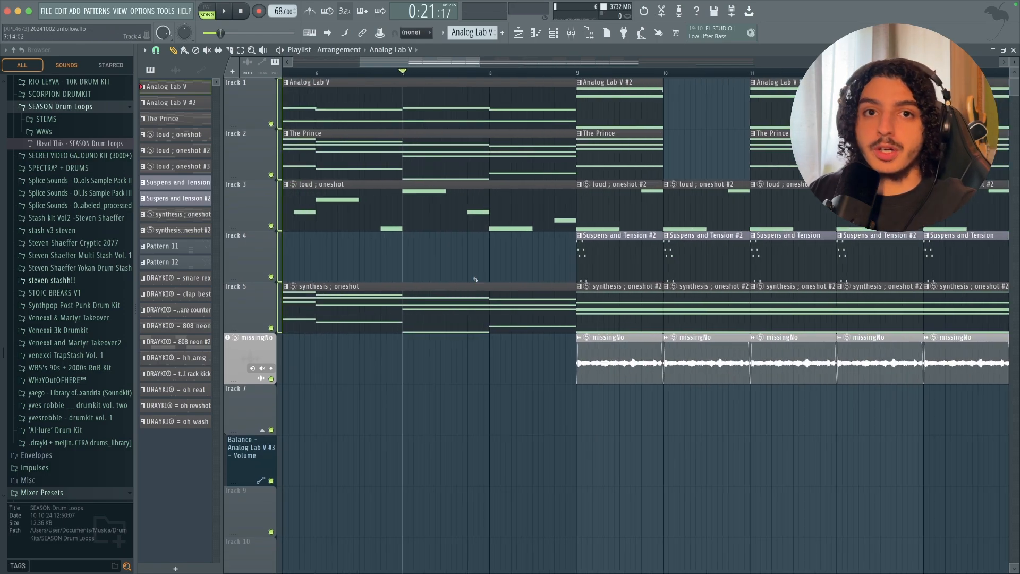
pyautogui.press('space')
pyautogui.hscroll(-1, 744, 106)
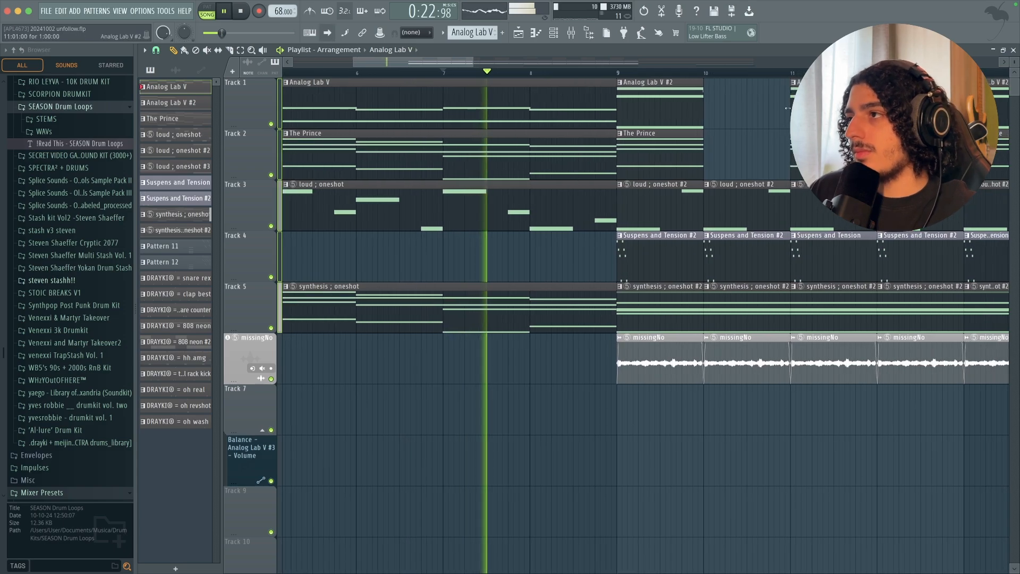
pyautogui.scroll(5, 787, 109)
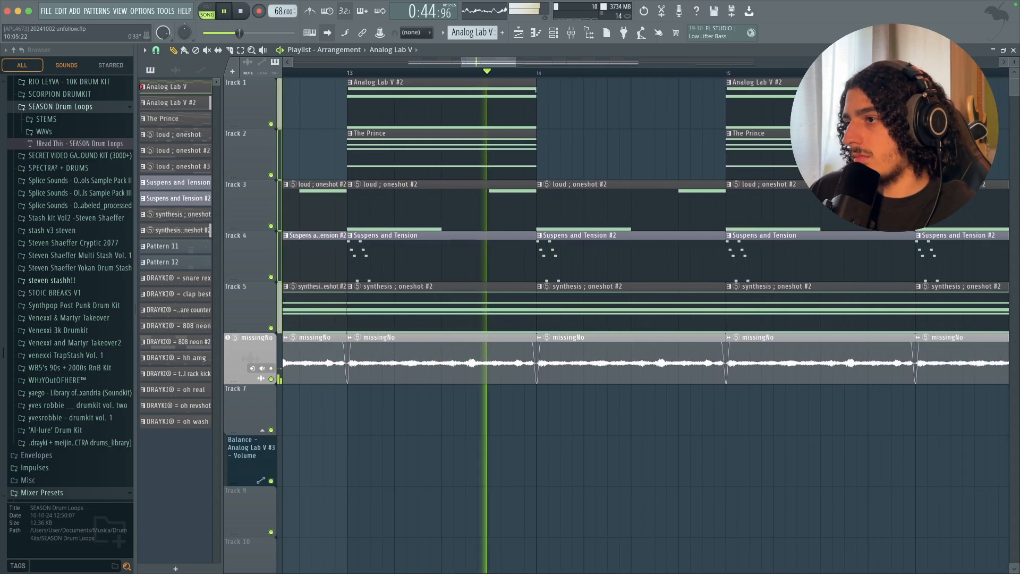
pyautogui.scroll(-3, 843, 154)
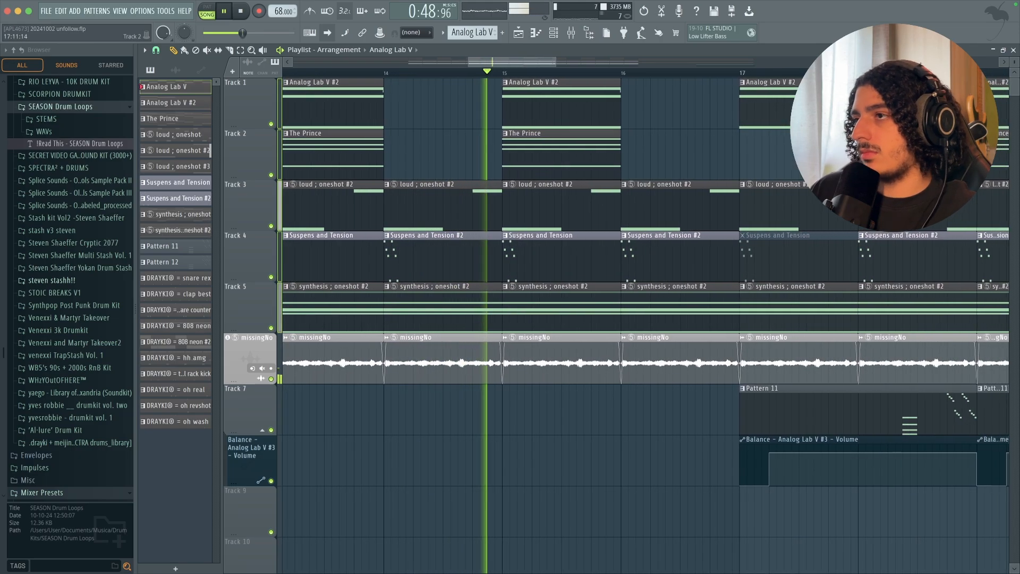
pyautogui.scroll(-2, 737, 155)
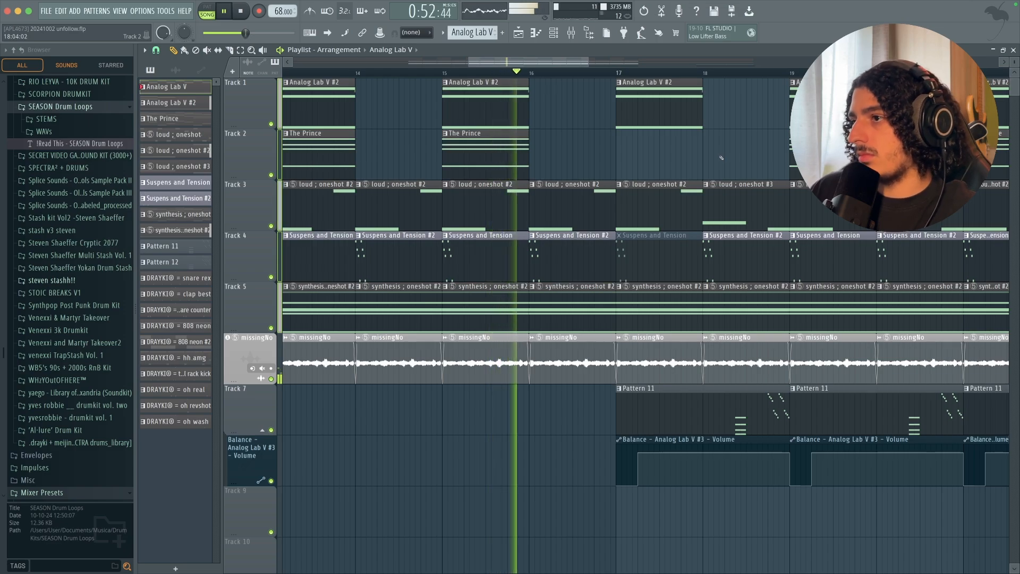
pyautogui.press('space')
# Examine the layout of the whole arrangement, from the opening melody through the second section to the returning synthesis ; oneshot clip.
pyautogui.scroll(-4, 700, 167)
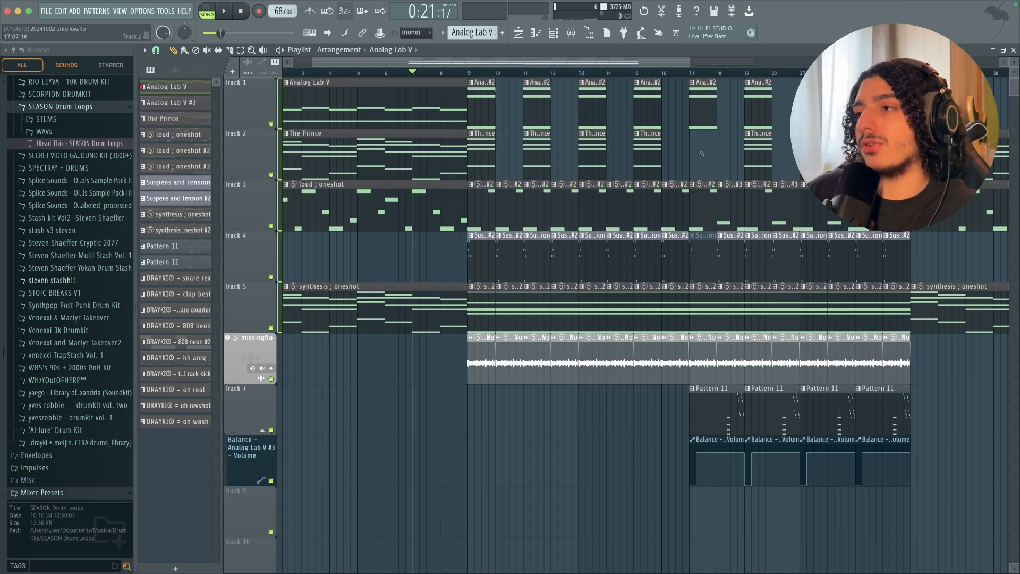
pyautogui.scroll(-2, 701, 163)
pyautogui.scroll(2, 686, 151)
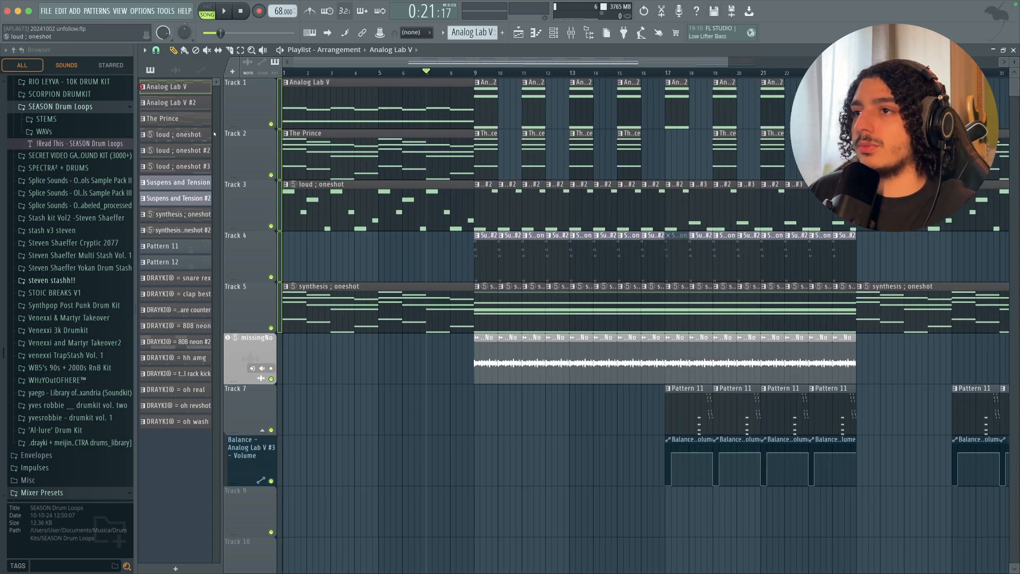
pyautogui.press('space')
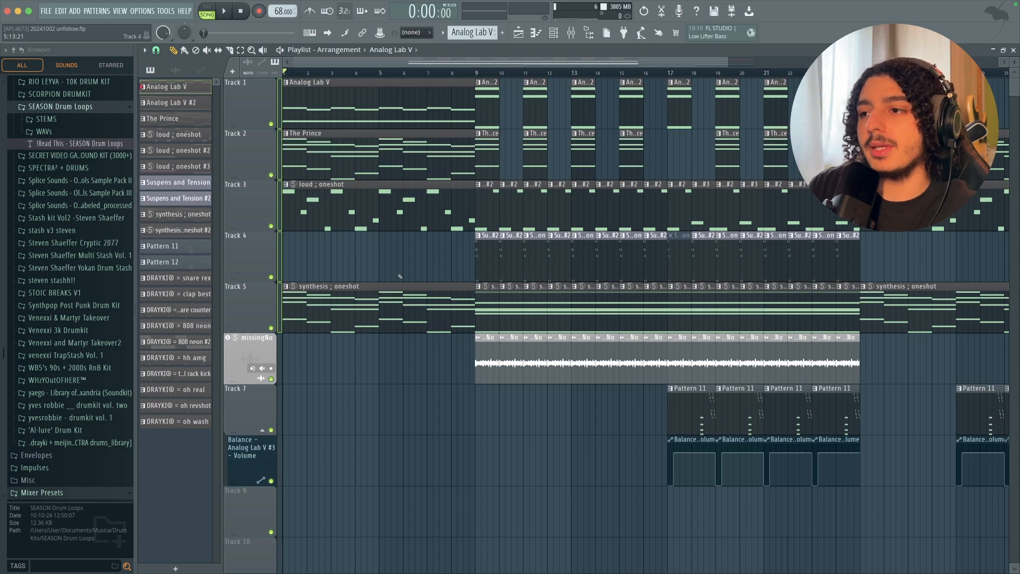
pyautogui.scroll(-1, 404, 275)
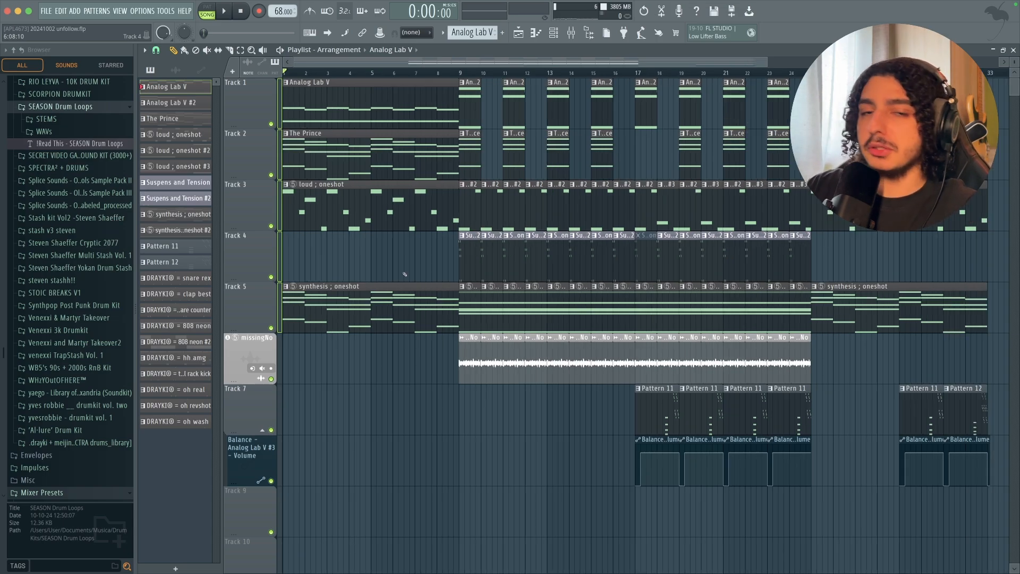
pyautogui.moveTo(441, 372); pyautogui.dragTo(308, 116)
pyautogui.keyDown('super'); pyautogui.click(395, 249); pyautogui.keyUp('super')
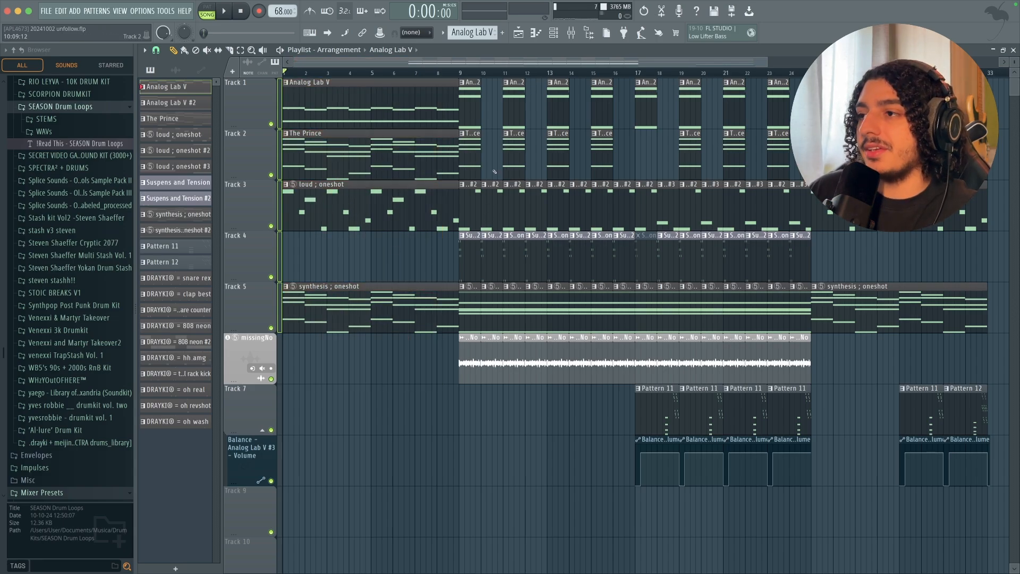
# Select bars 9 and 10 as the playback range, clear the clip selection, and play that part of the second section.
pyautogui.scroll(4, 484, 160)
pyautogui.click(411, 72)
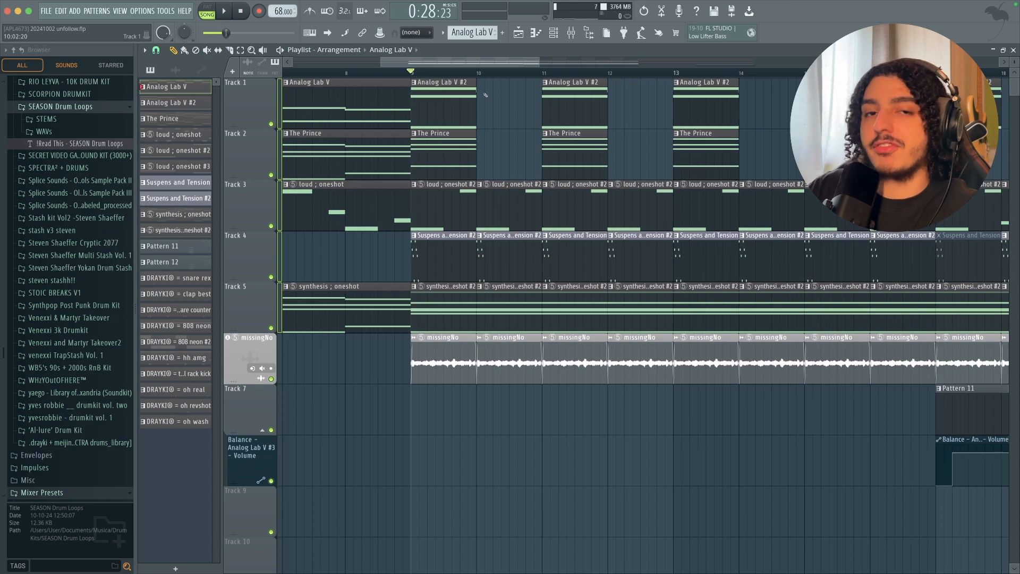
pyautogui.moveTo(541, 73); pyautogui.dragTo(503, 109)
pyautogui.scroll(-4, 484, 82)
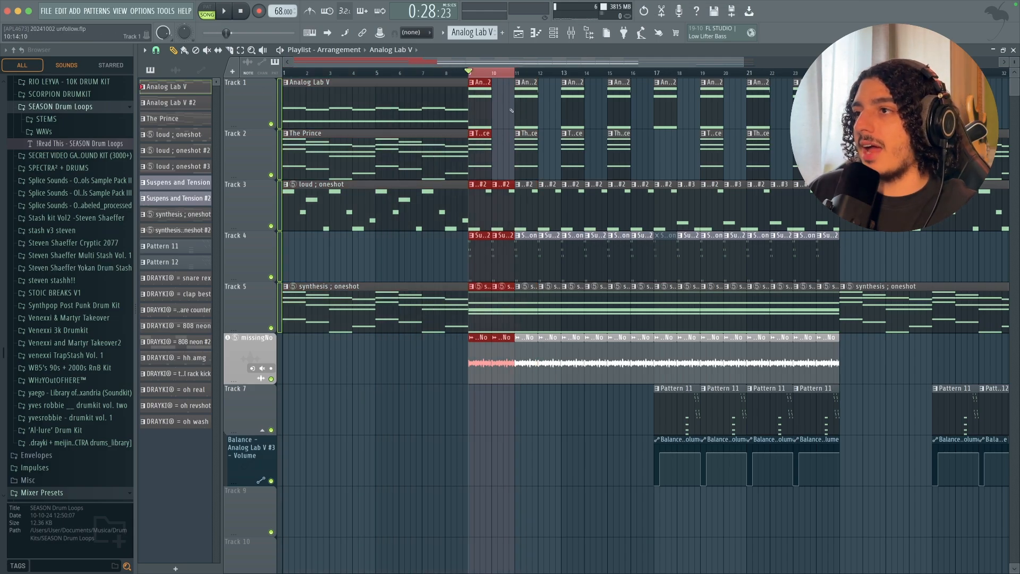
pyautogui.scroll(5, 500, 110)
pyautogui.keyDown('ctrl'); pyautogui.click(491, 116); pyautogui.keyUp('ctrl')
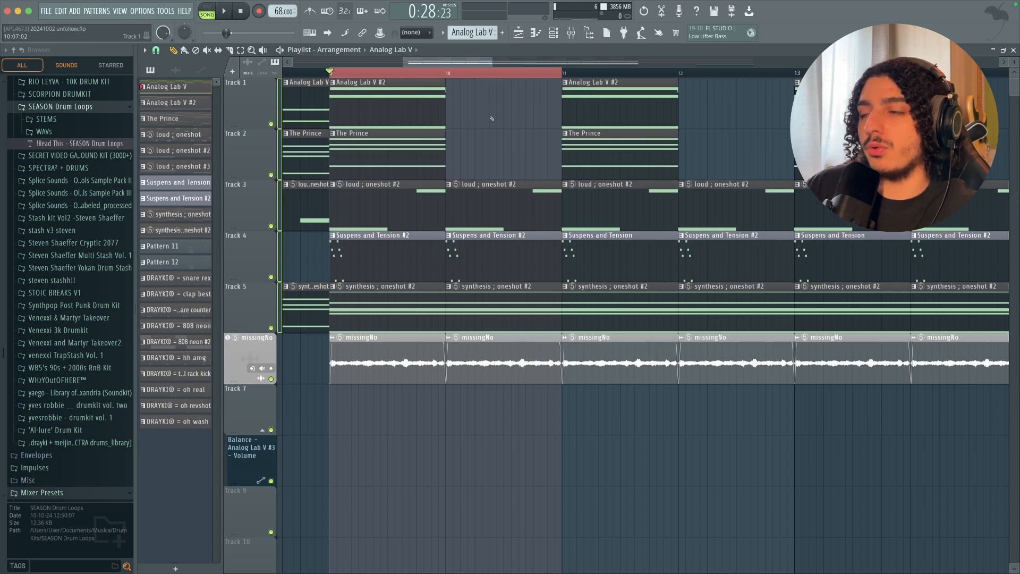
pyautogui.press('space')
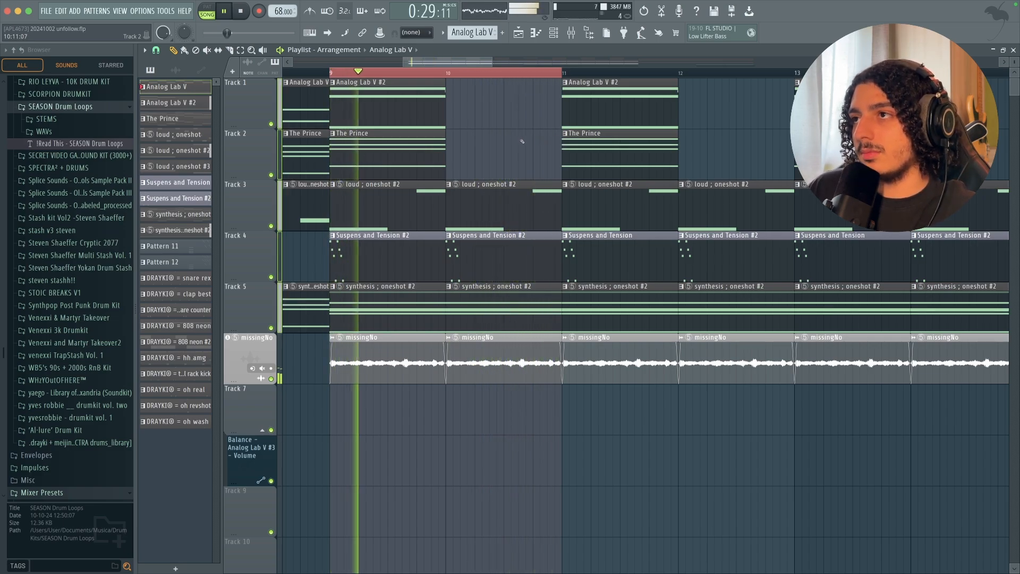
pyautogui.press('space')
# Set the playback range to bars 1 and 2 and play the intro with only Tracks 1 to 5 enabled.
pyautogui.scroll(-3, 504, 137)
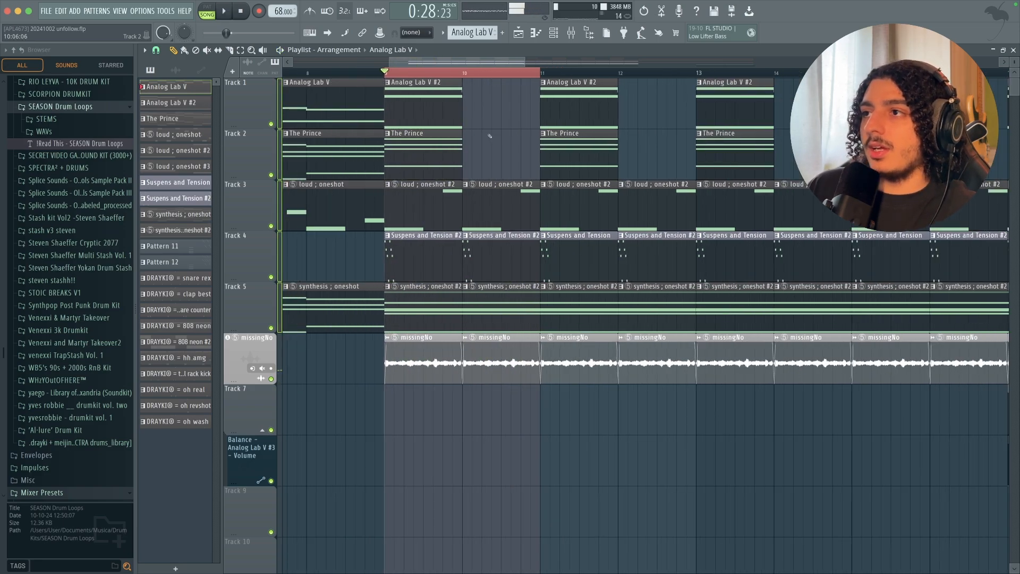
pyautogui.scroll(-2, 476, 136)
pyautogui.moveTo(447, 73); pyautogui.dragTo(346, 90)
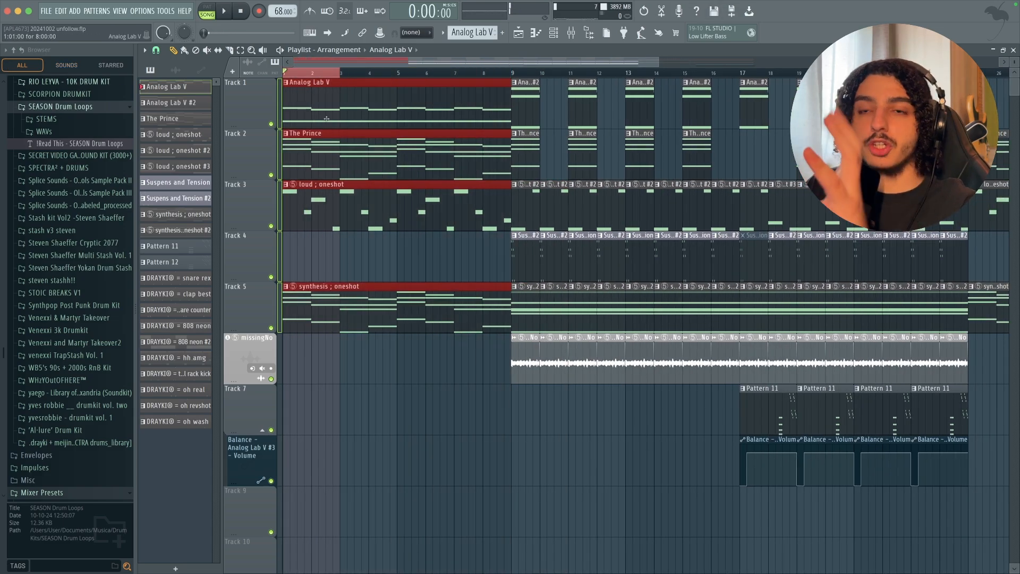
pyautogui.rightClick(271, 174)
pyautogui.press('space')
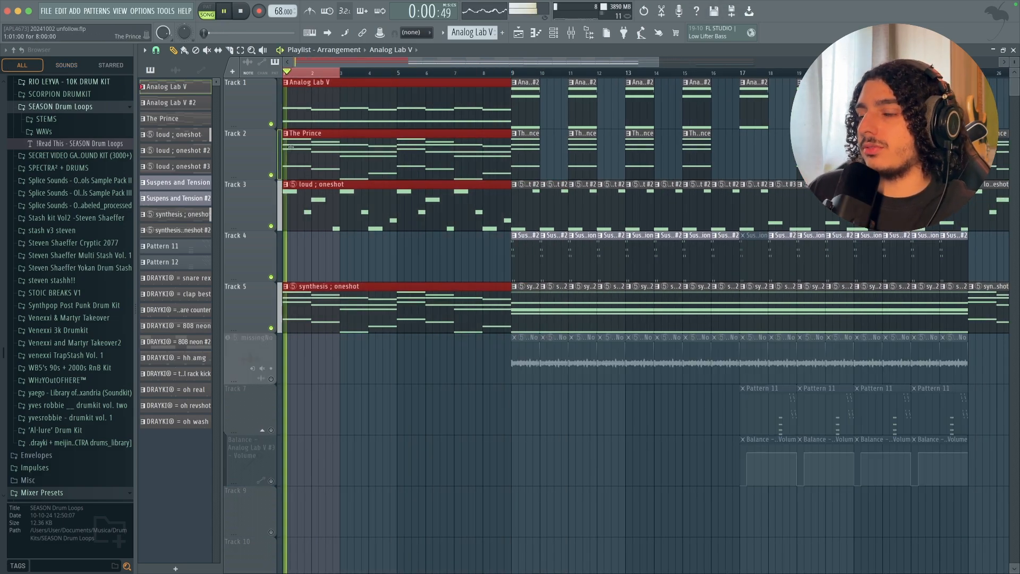
pyautogui.scroll(2, 344, 122)
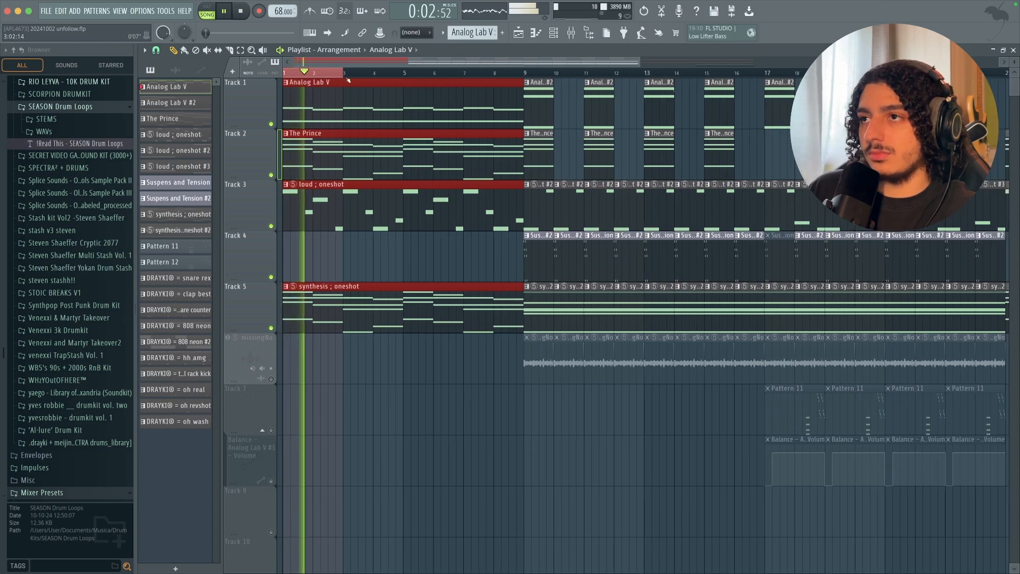
pyautogui.press('space')
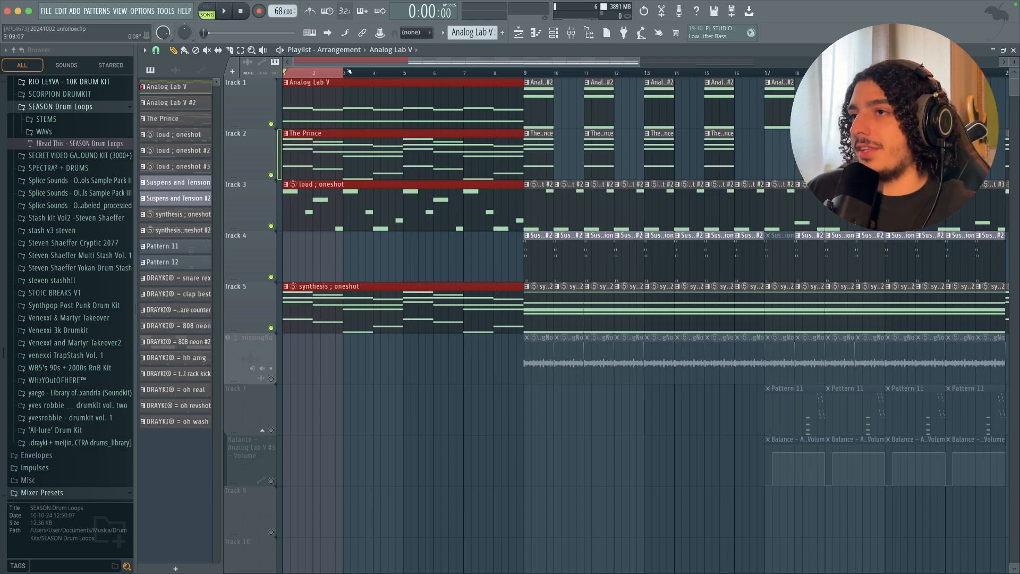
# Extend the playback range to bars 1 to 4 and play the loud ; oneshot melody on Track 3 in solo.
pyautogui.moveTo(349, 71); pyautogui.dragTo(411, 72)
pyautogui.rightClick(271, 226)
pyautogui.press('space')
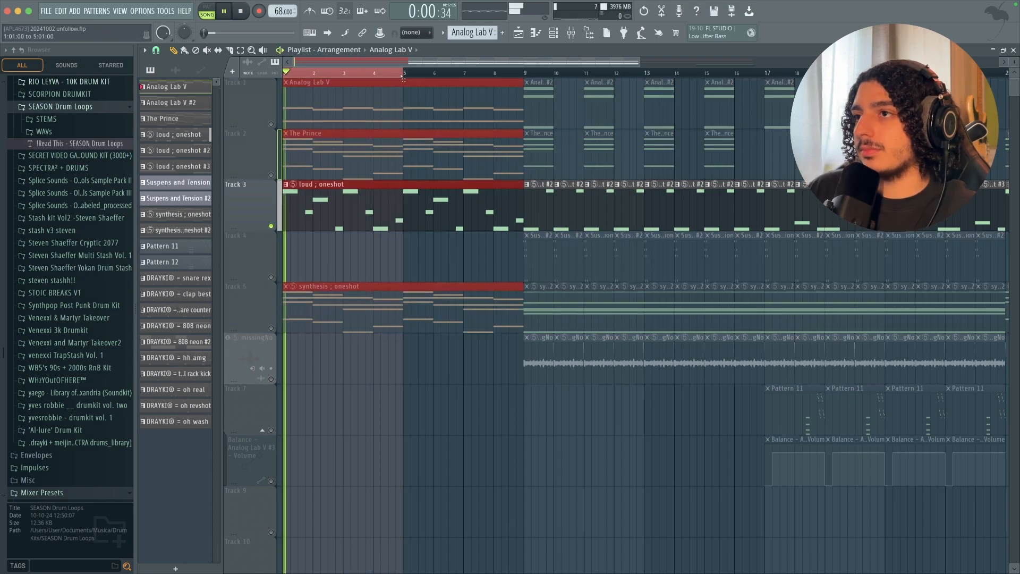
pyautogui.keyDown('ctrl'); pyautogui.rightClick(463, 255); pyautogui.keyUp('ctrl')
pyautogui.scroll(-4, 486, 253)
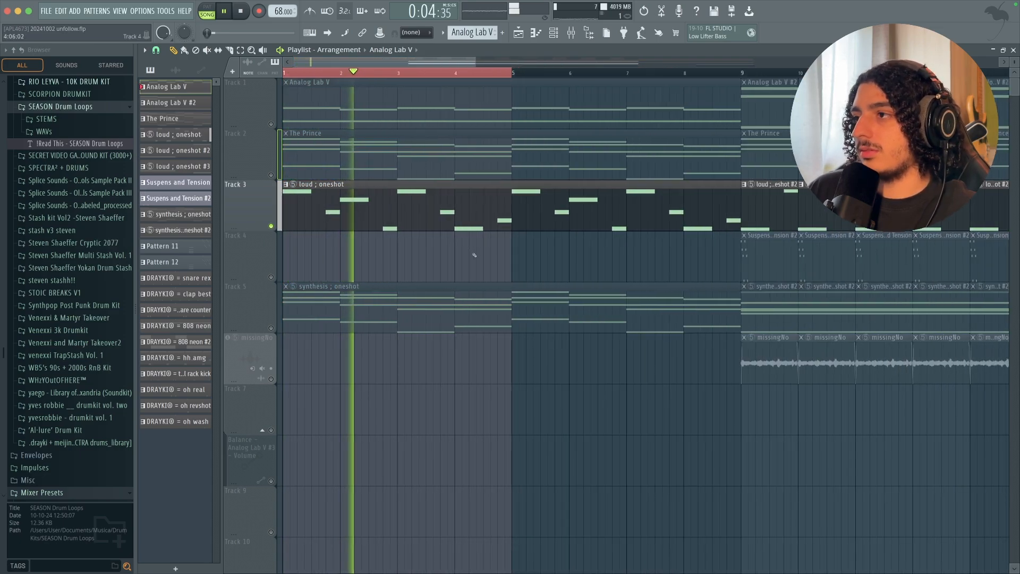
pyautogui.press('space')
# Move the playback range to bar 9 and play the loud ; oneshot #2 pattern on the soloed Track 3.
pyautogui.scroll(-1, 523, 271)
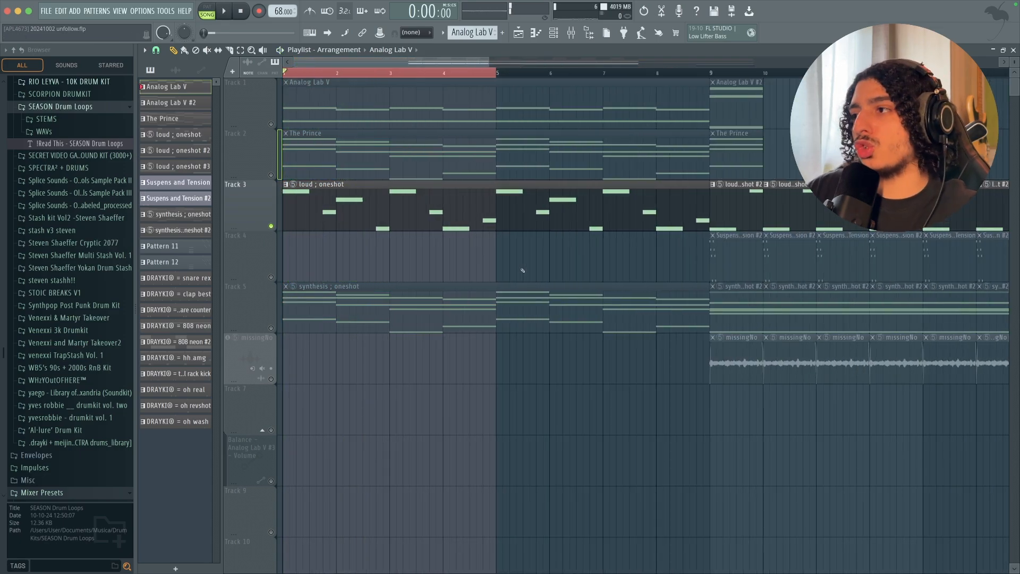
pyautogui.scroll(-1, 401, 123)
pyautogui.moveTo(476, 73); pyautogui.dragTo(717, 72)
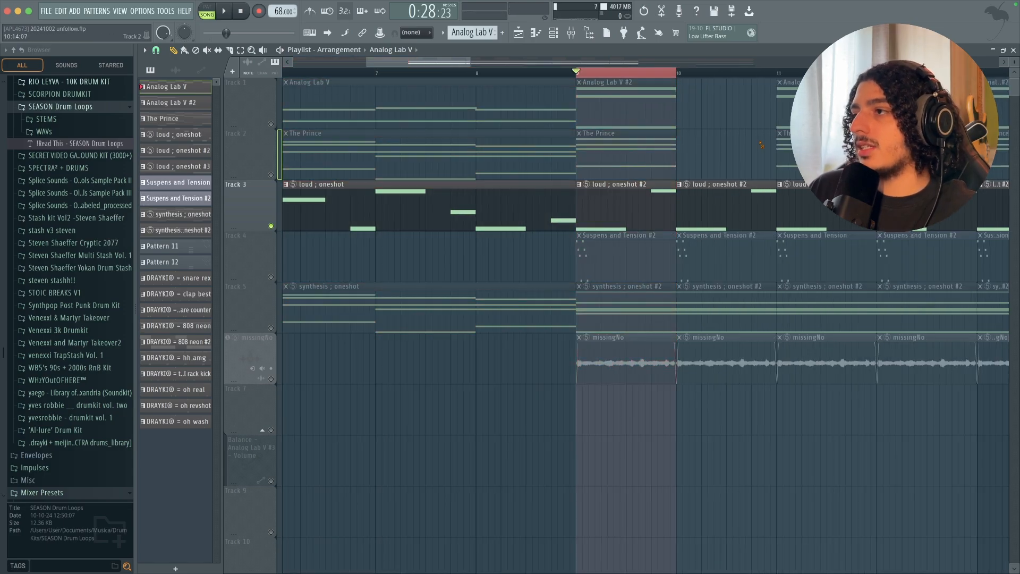
pyautogui.press('space')
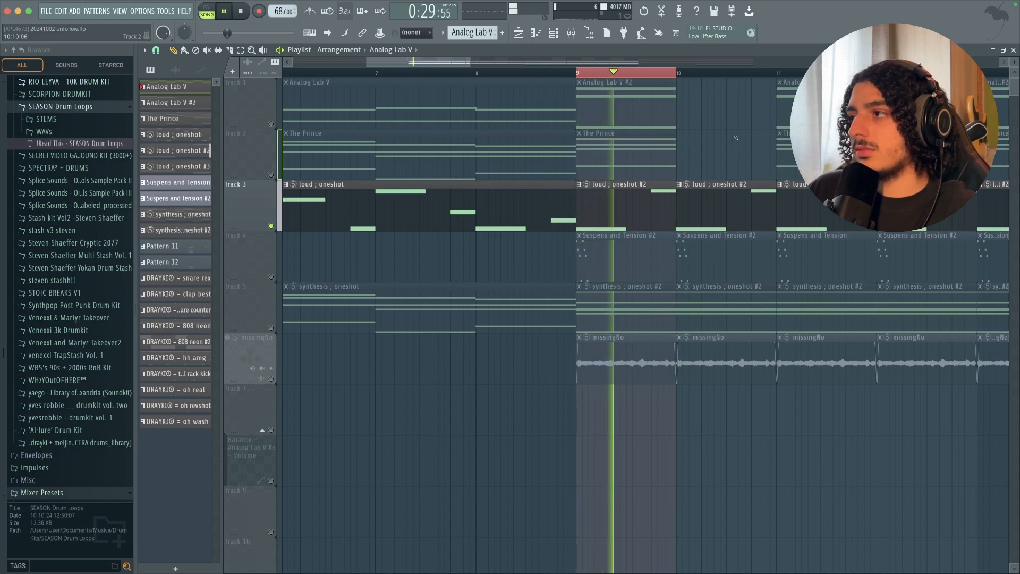
pyautogui.press('space')
# Solo Track 5 and play the synthesis ; oneshot #2 chord pattern at bar 9.
pyautogui.scroll(1, 734, 137)
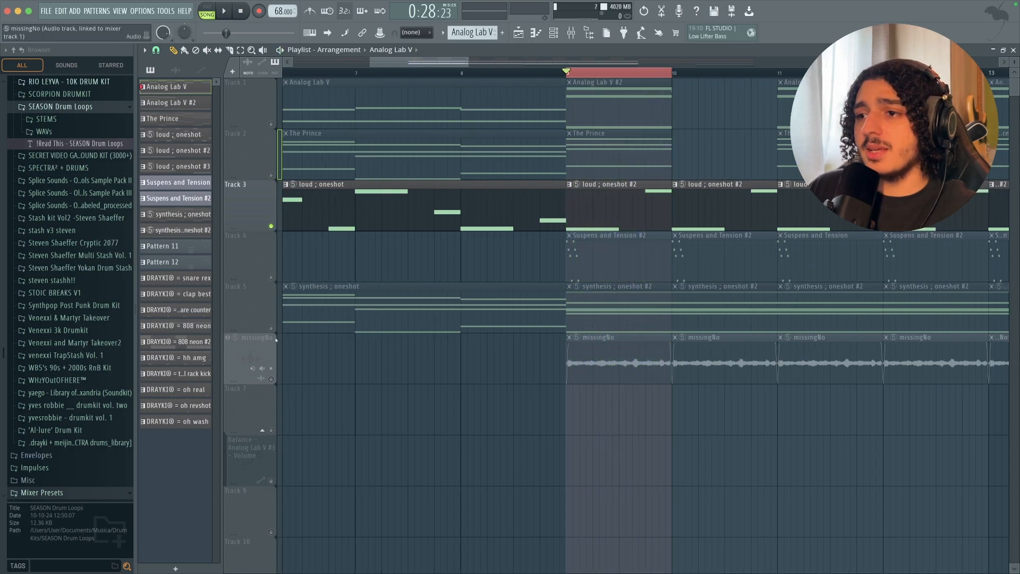
pyautogui.rightClick(271, 328)
pyautogui.press('space')
pyautogui.scroll(1, 767, 408)
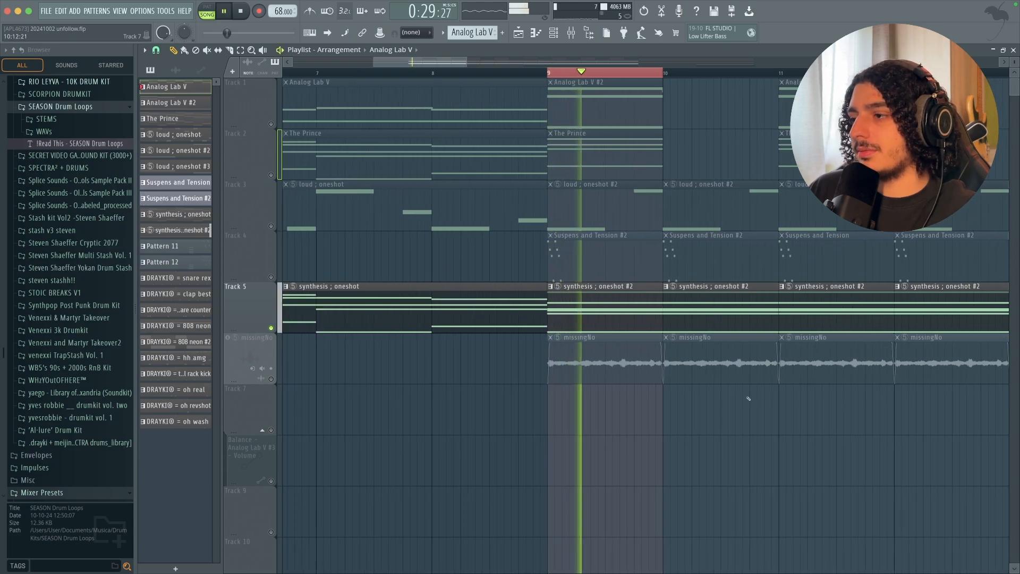
pyautogui.scroll(-2, 767, 408)
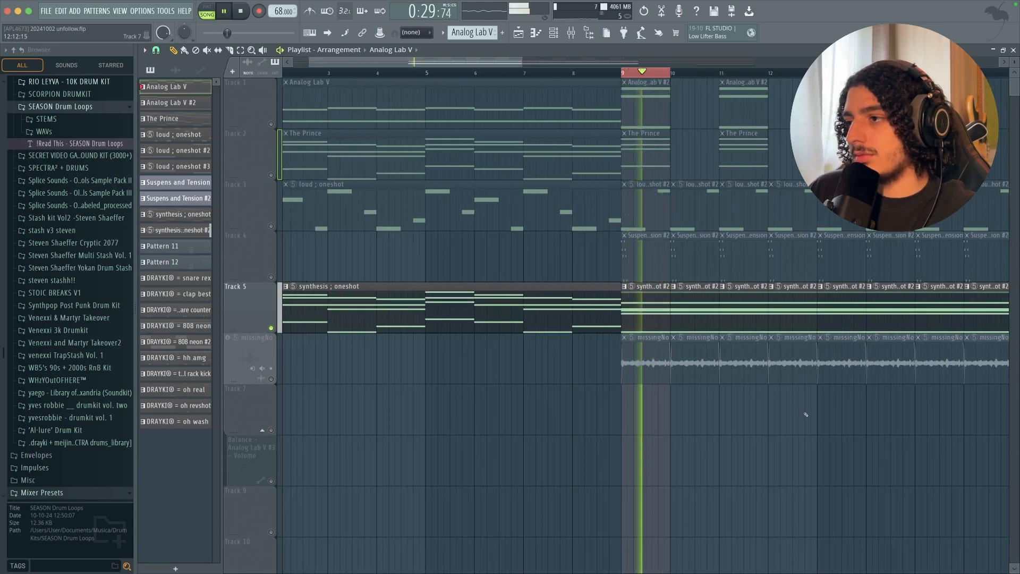
pyautogui.press('space')
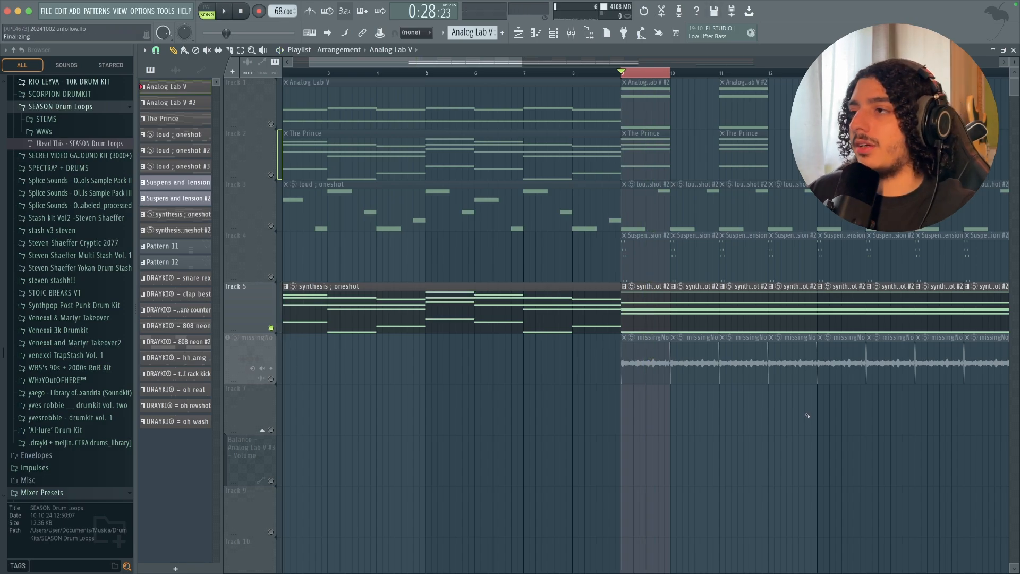
# Clear the playback range, play Track 4 in solo from bar 9, and select its Suspens and Tension #2 pattern.
pyautogui.scroll(-1, 772, 378)
pyautogui.scroll(1, 772, 378)
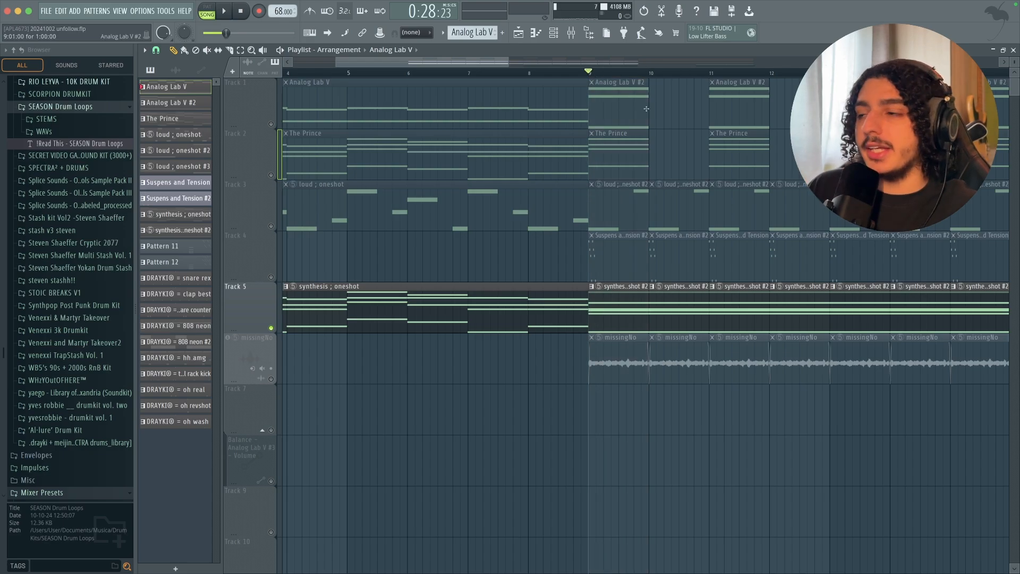
pyautogui.scroll(1, 683, 154)
pyautogui.scroll(-1, 402, 262)
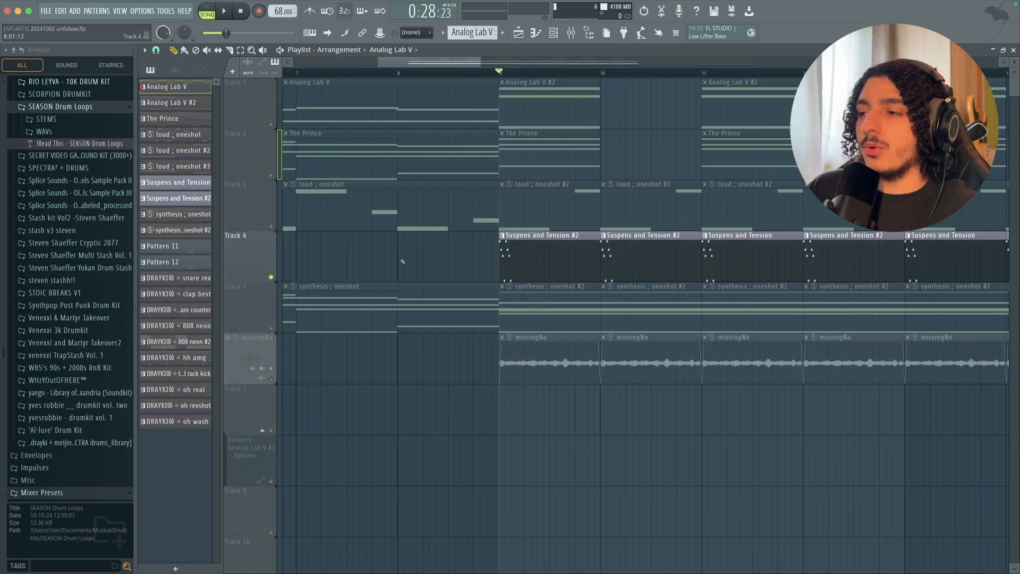
pyautogui.press('space')
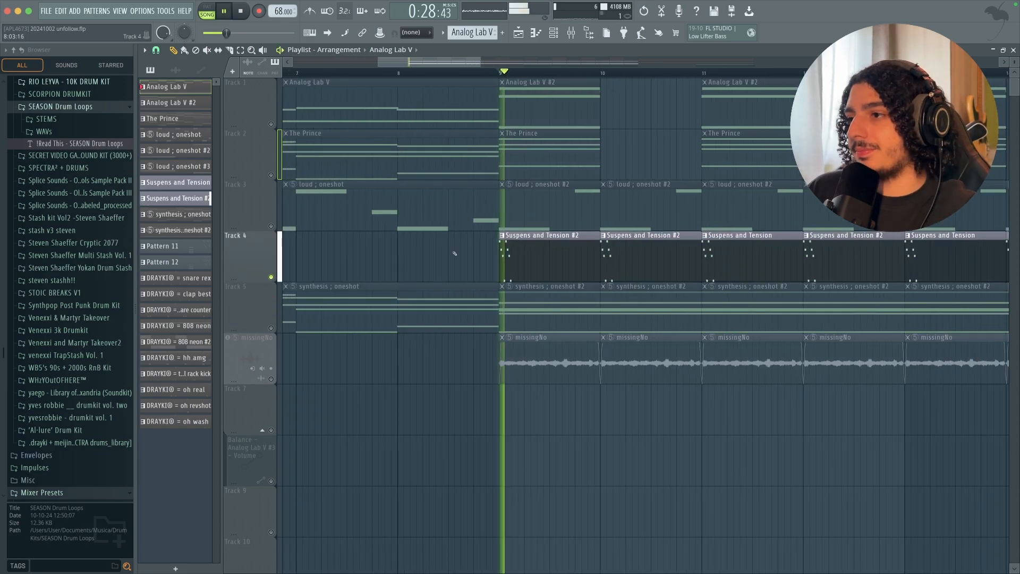
pyautogui.scroll(-1, 634, 140)
pyautogui.scroll(1, 638, 141)
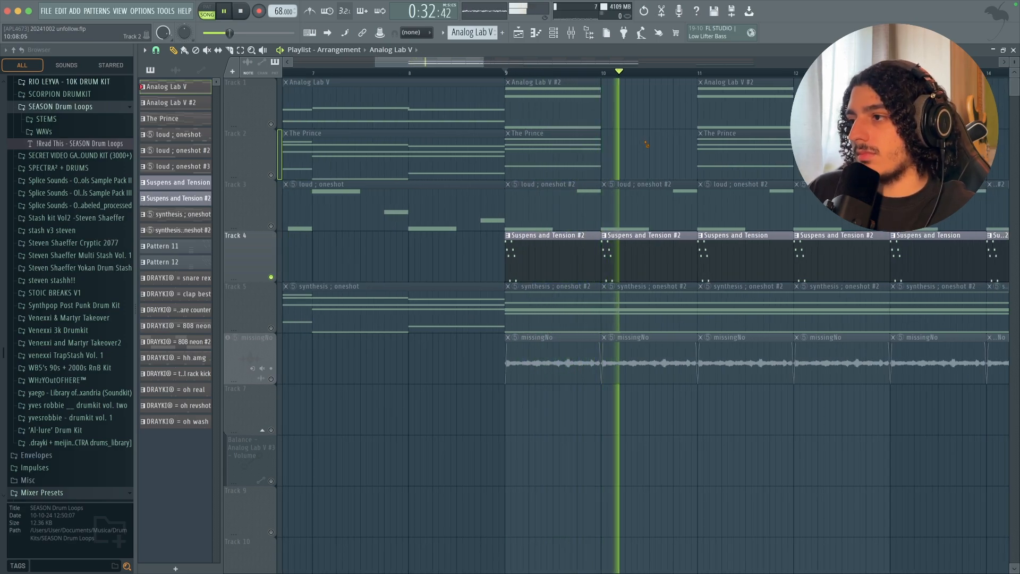
pyautogui.press('space')
pyautogui.click(545, 249)
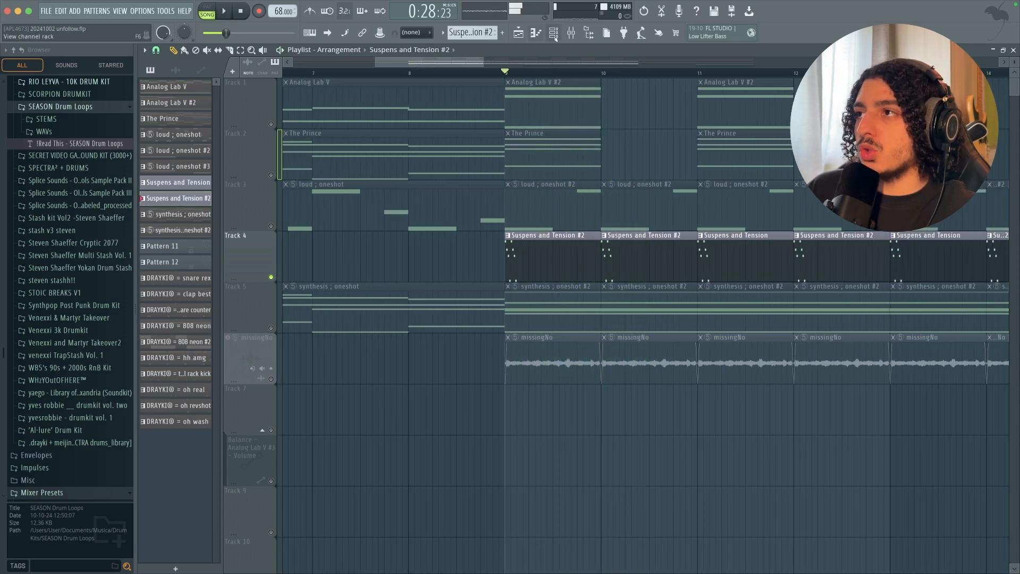
# Inspect the Suspens and Tension channel in the channel rack and play Track 4 in solo from bar 9.
pyautogui.click(554, 35)
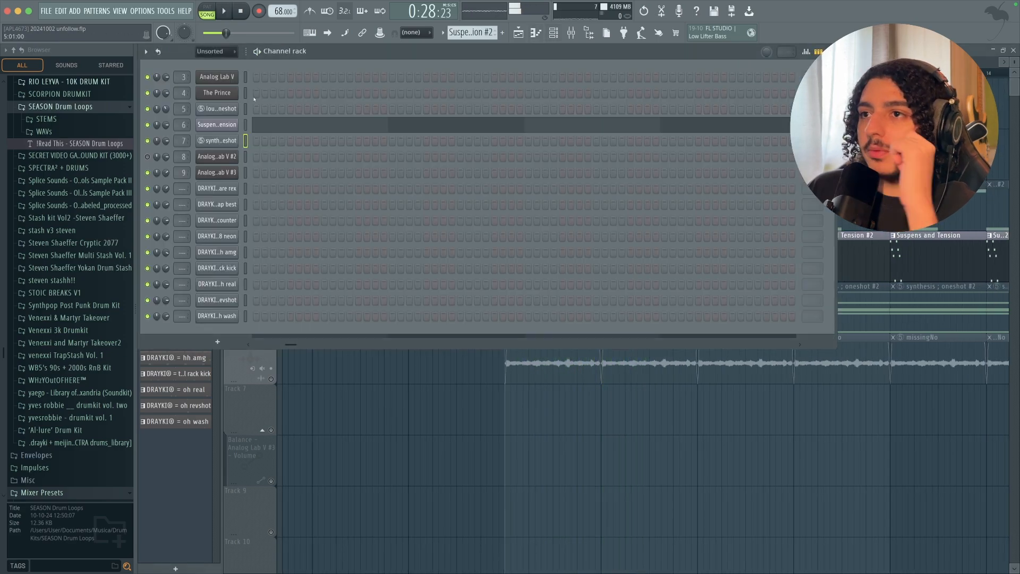
pyautogui.click(238, 128)
pyautogui.moveTo(294, 139); pyautogui.dragTo(359, 140)
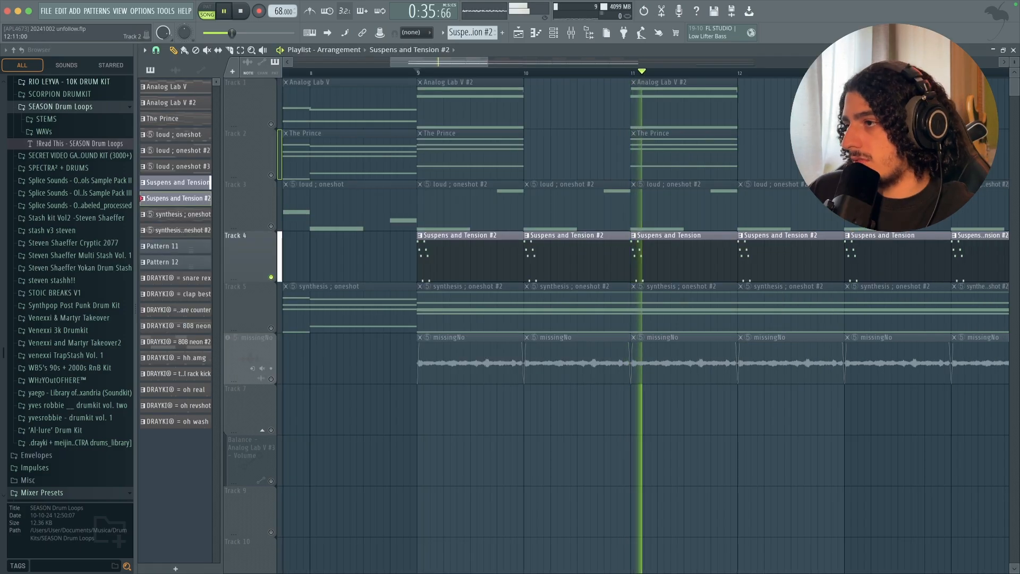
pyautogui.press('space')
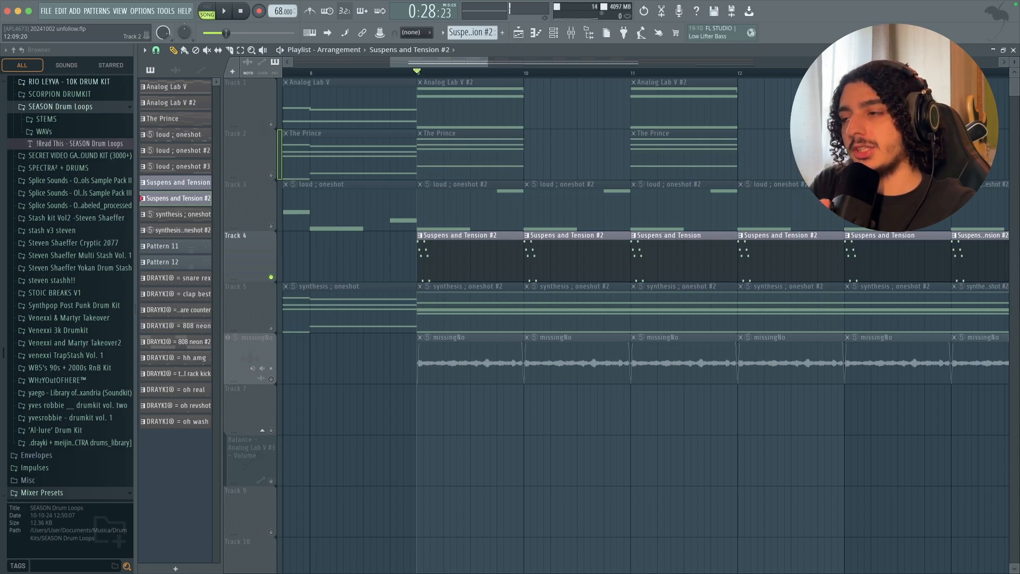
# Set the playback range to bars 9 to 12 and play the missingNo audio track in solo.
pyautogui.moveTo(836, 73); pyautogui.dragTo(418, 73)
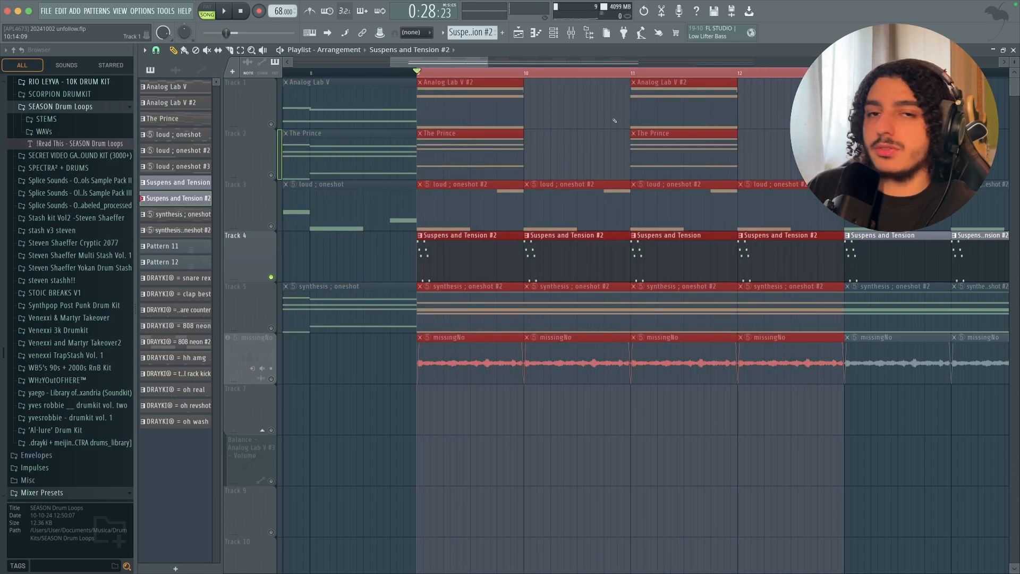
pyautogui.click(250, 352)
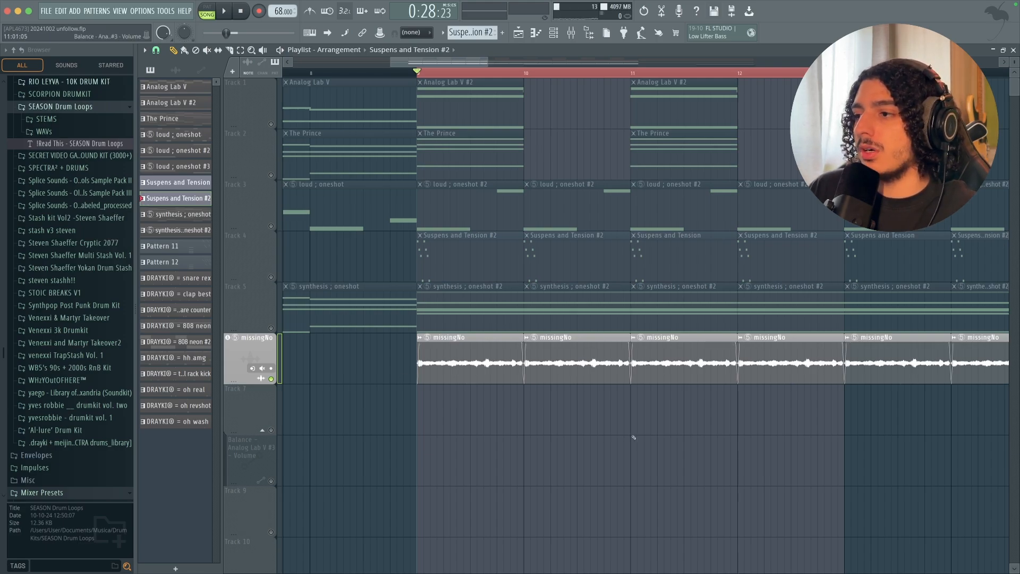
pyautogui.press('space')
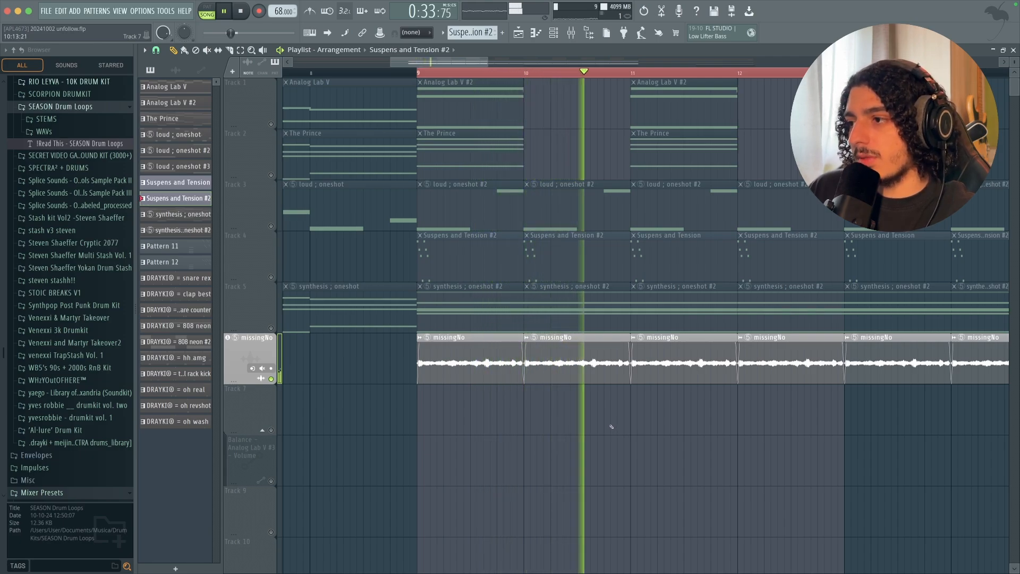
pyautogui.press('space')
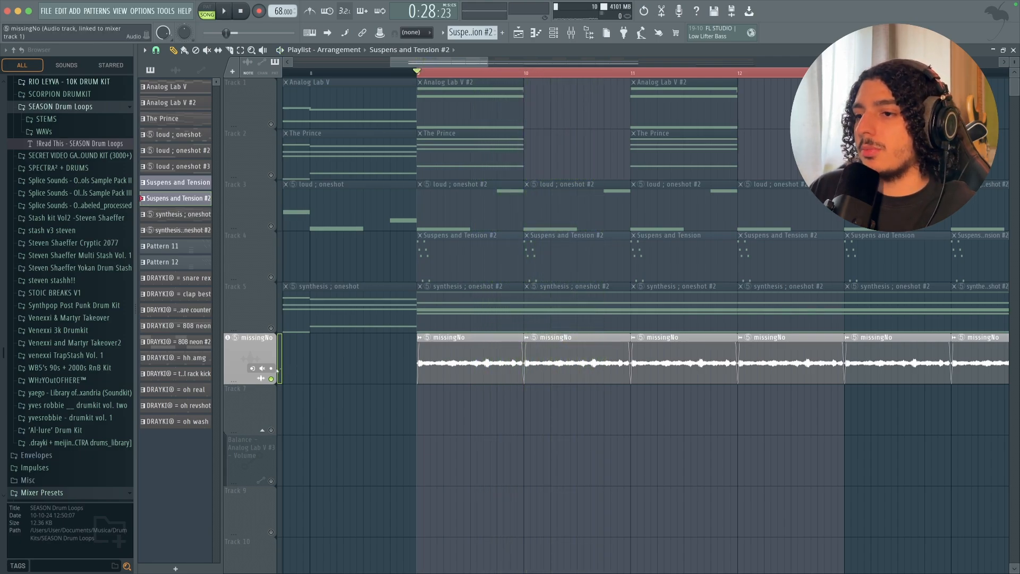
# End the missingNo solo and play Tracks 1 to 5 together with missingNo over bars 9 to 12.
pyautogui.rightClick(271, 379)
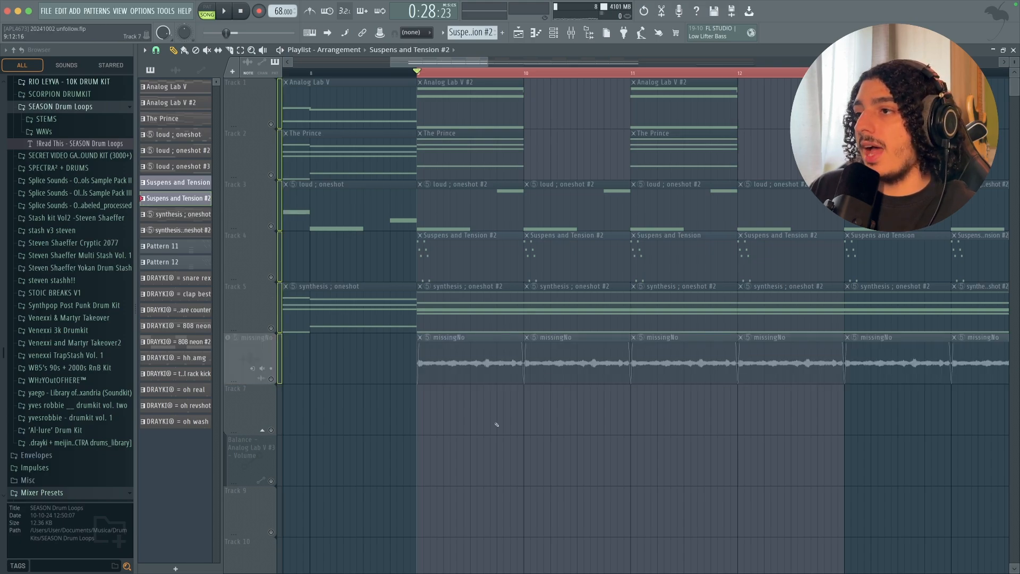
pyautogui.press('space')
pyautogui.scroll(-4, 550, 424)
pyautogui.scroll(-4, 600, 419)
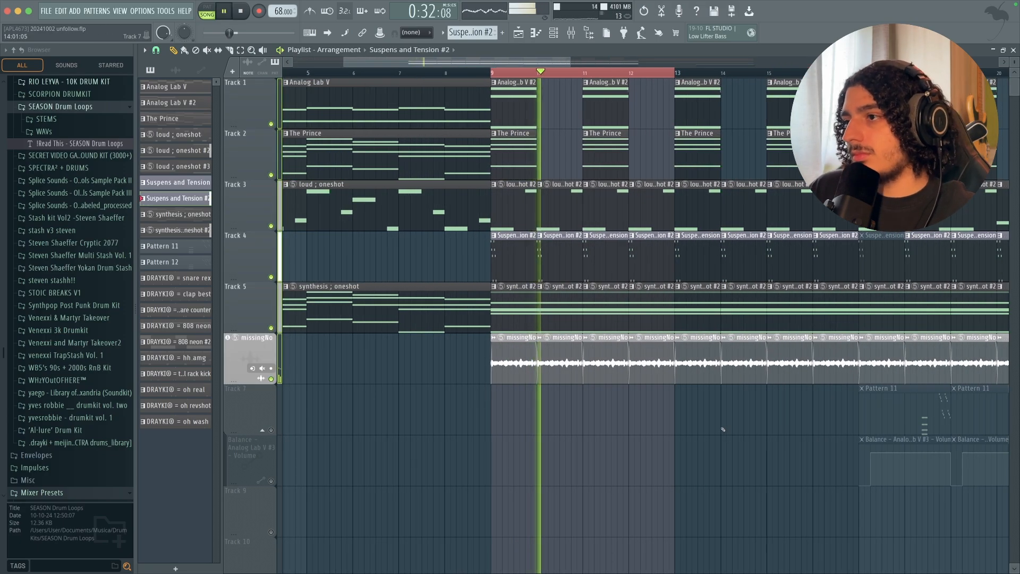
pyautogui.scroll(4, 725, 430)
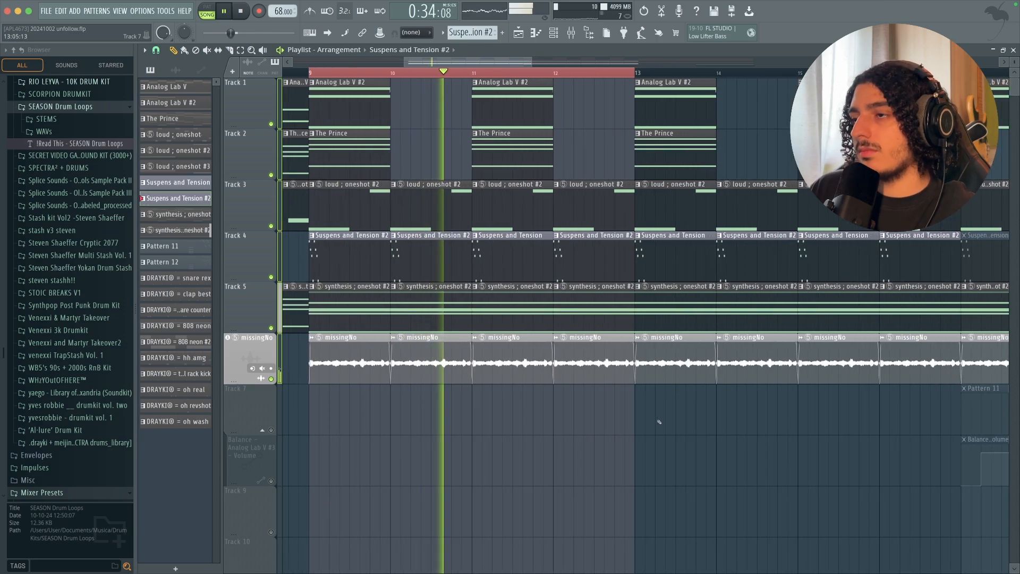
pyautogui.scroll(1, 595, 412)
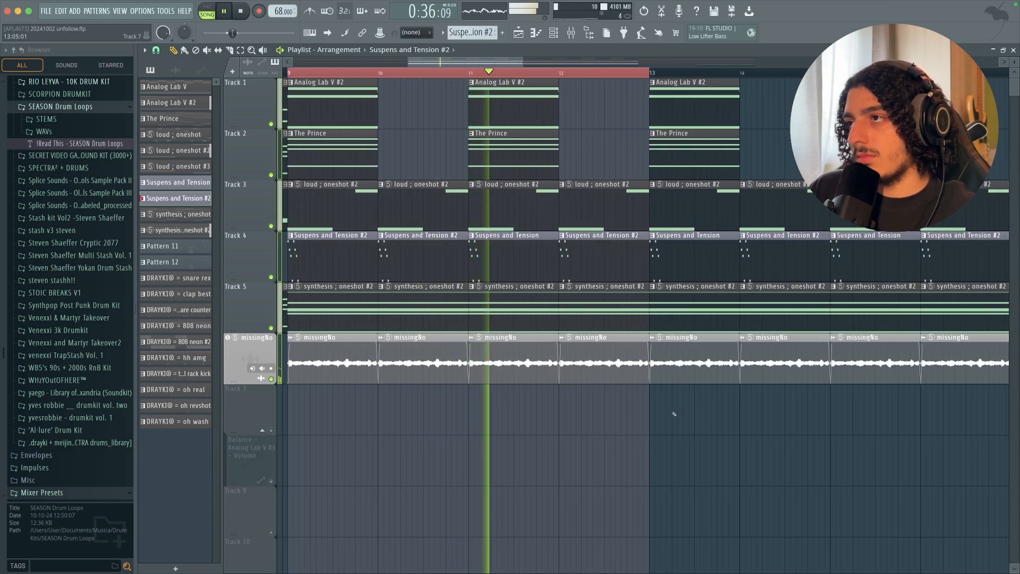
pyautogui.scroll(-1, 669, 416)
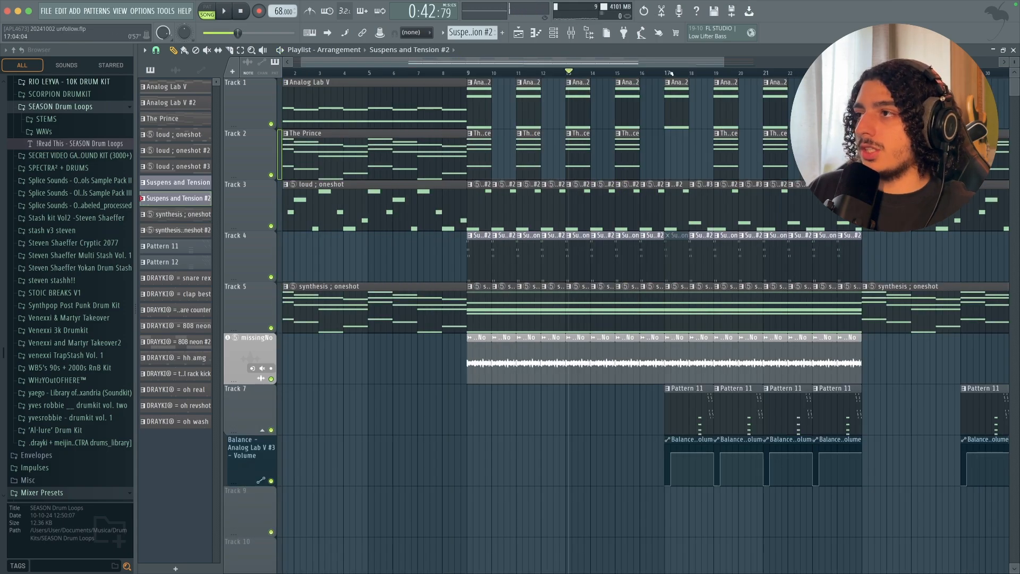
# Move the playhead to bar 17 and briefly play that section with all melody tracks enabled.
pyautogui.click(668, 73)
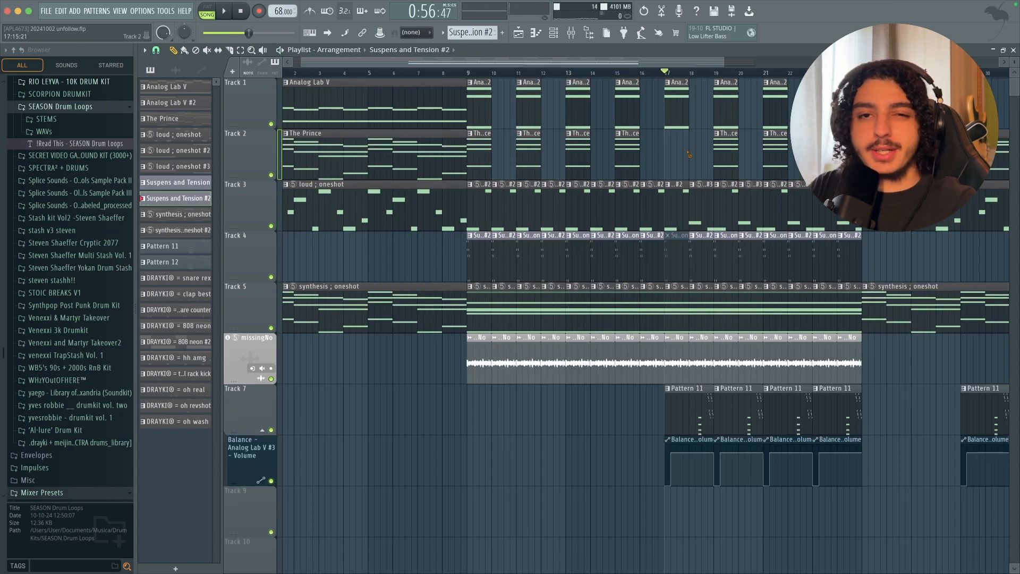
pyautogui.scroll(3, 689, 154)
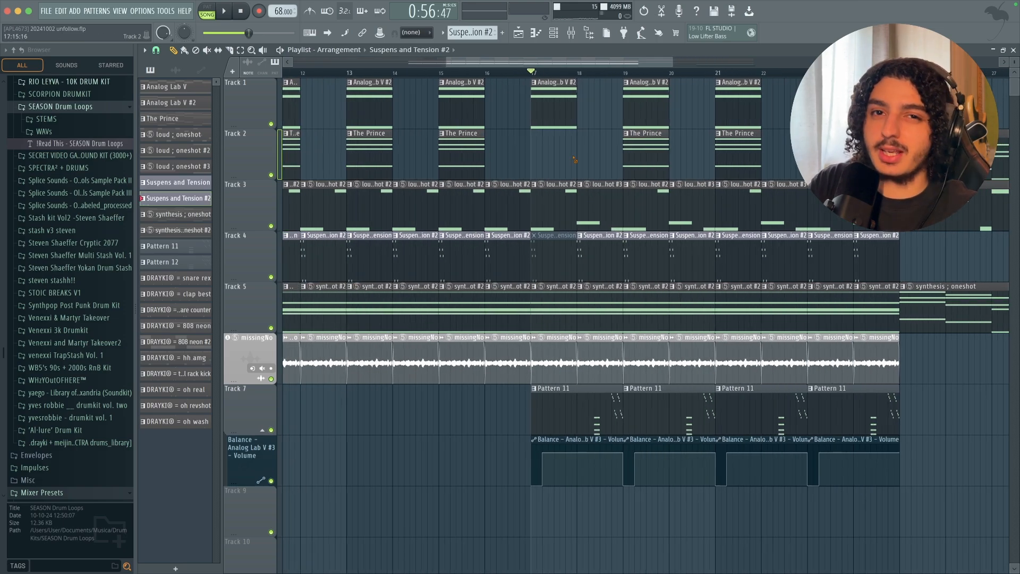
pyautogui.scroll(-1, 578, 158)
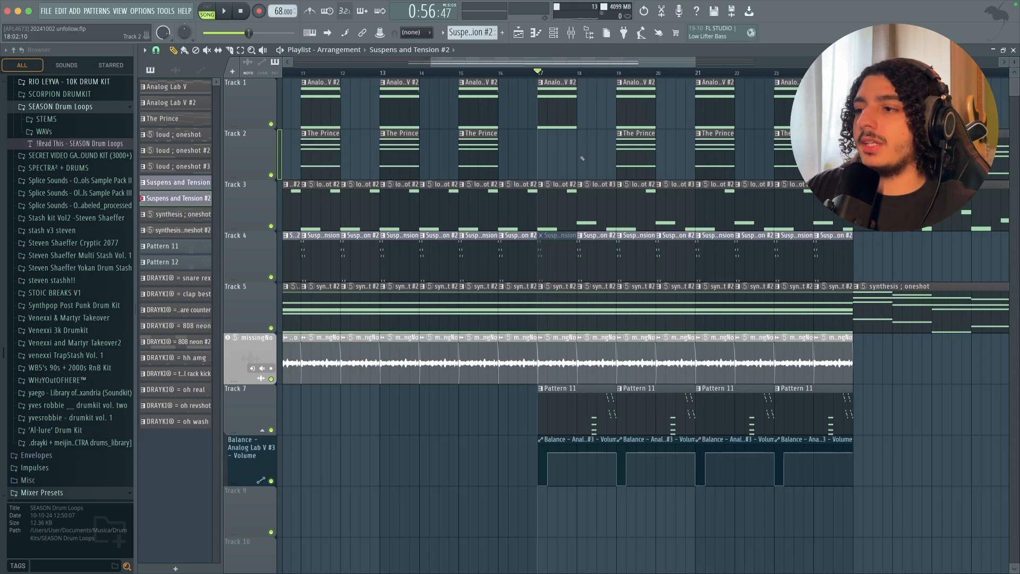
pyautogui.scroll(2, 910, 395)
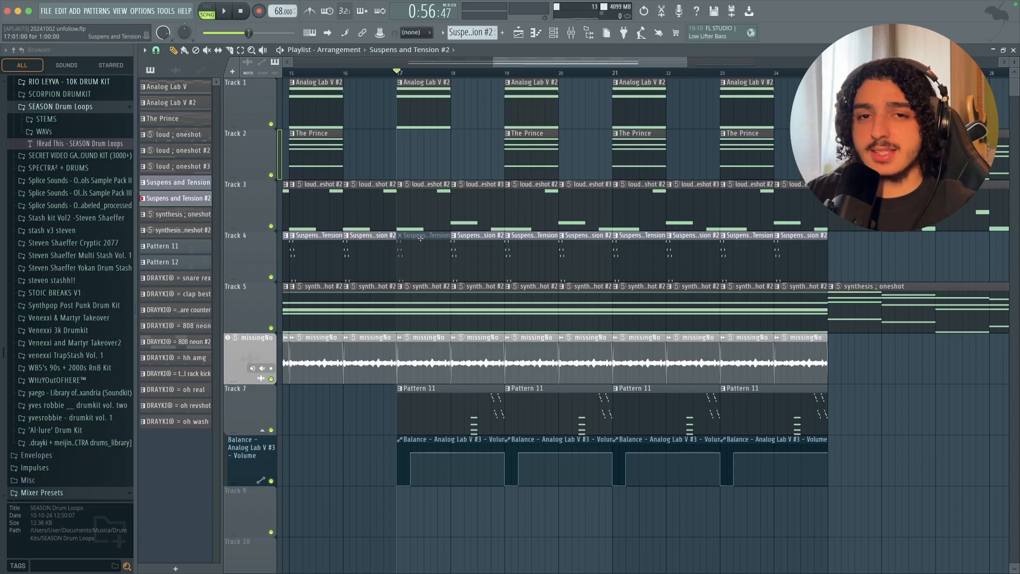
pyautogui.press('space')
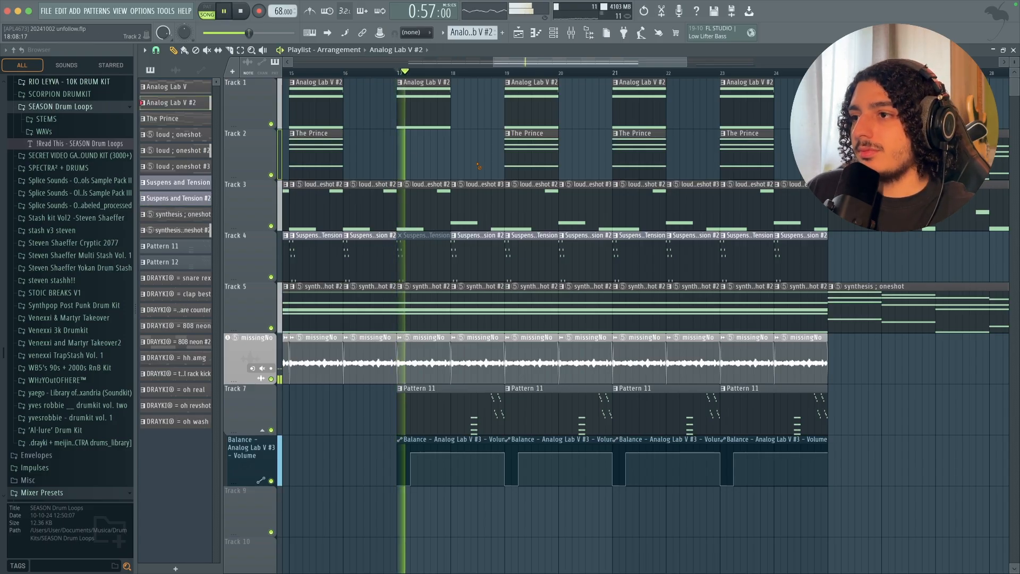
pyautogui.press('space')
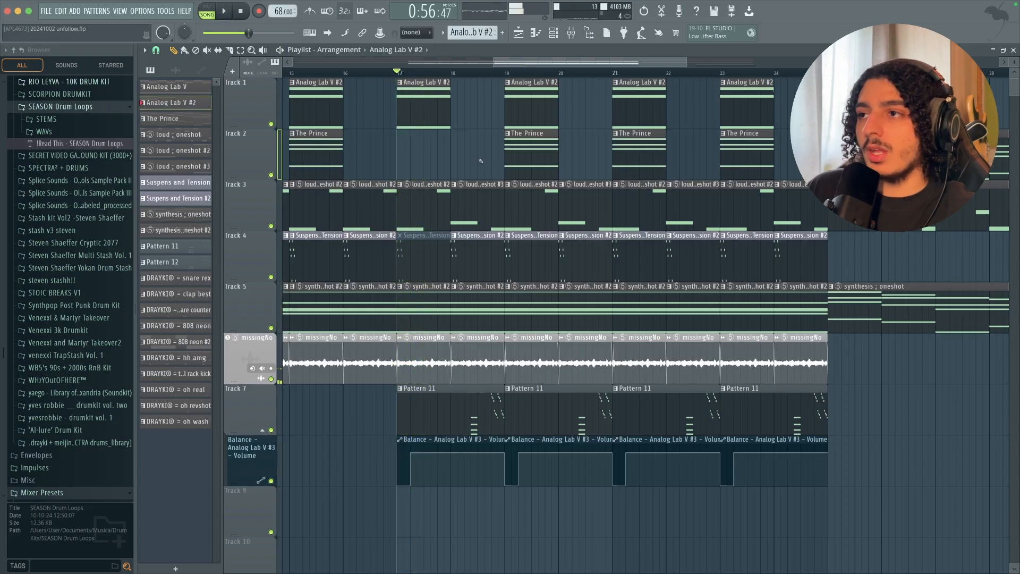
# Compare the full melody's playback from bar 15 with its playback from bar 17.
pyautogui.click(293, 73)
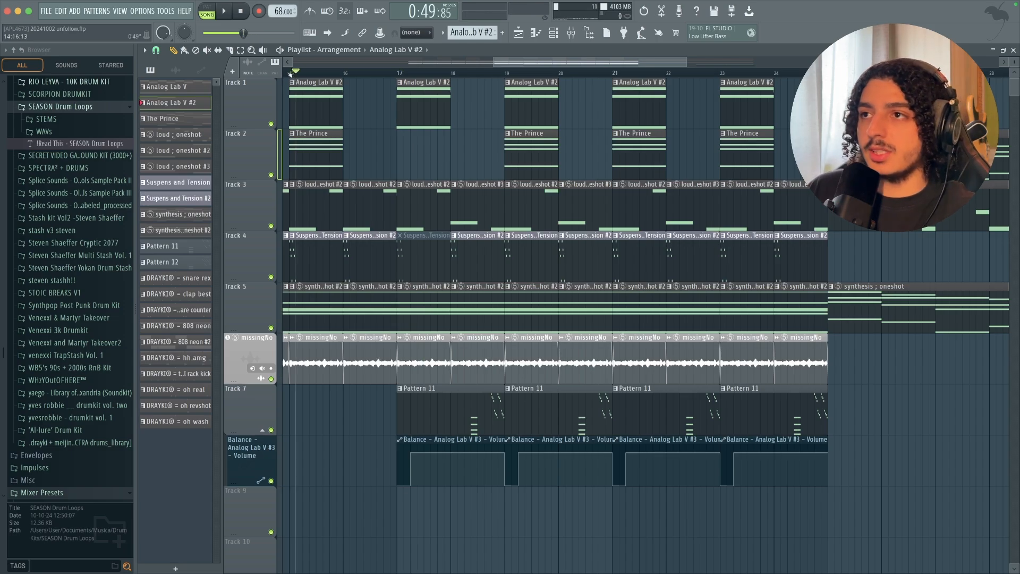
pyautogui.press('space')
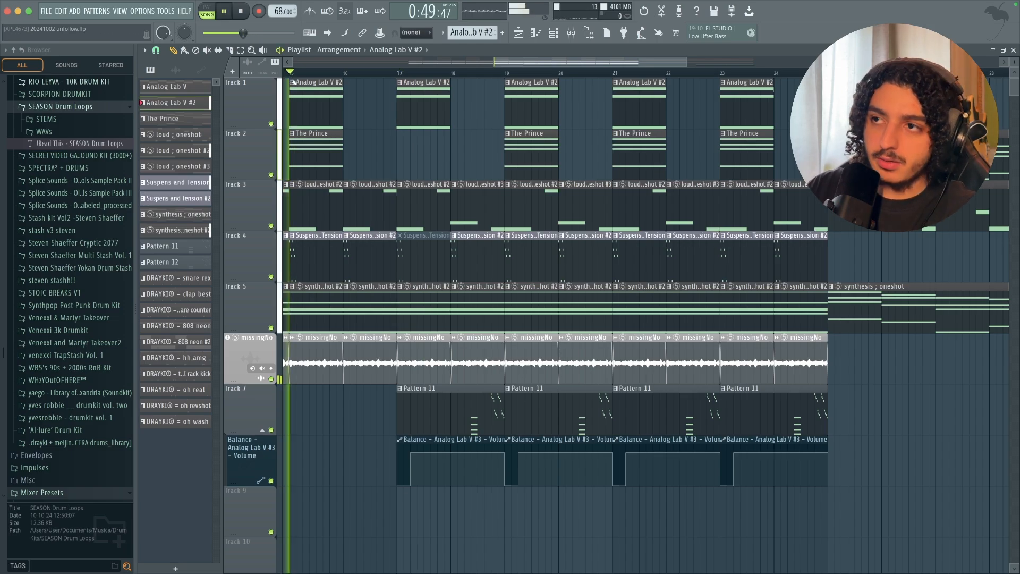
pyautogui.click(402, 74)
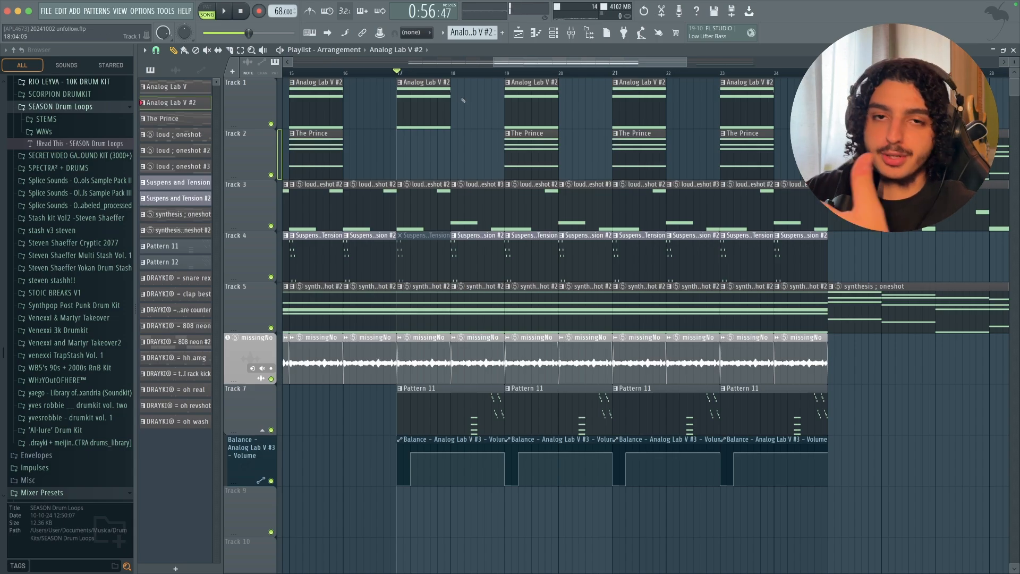
pyautogui.press('space')
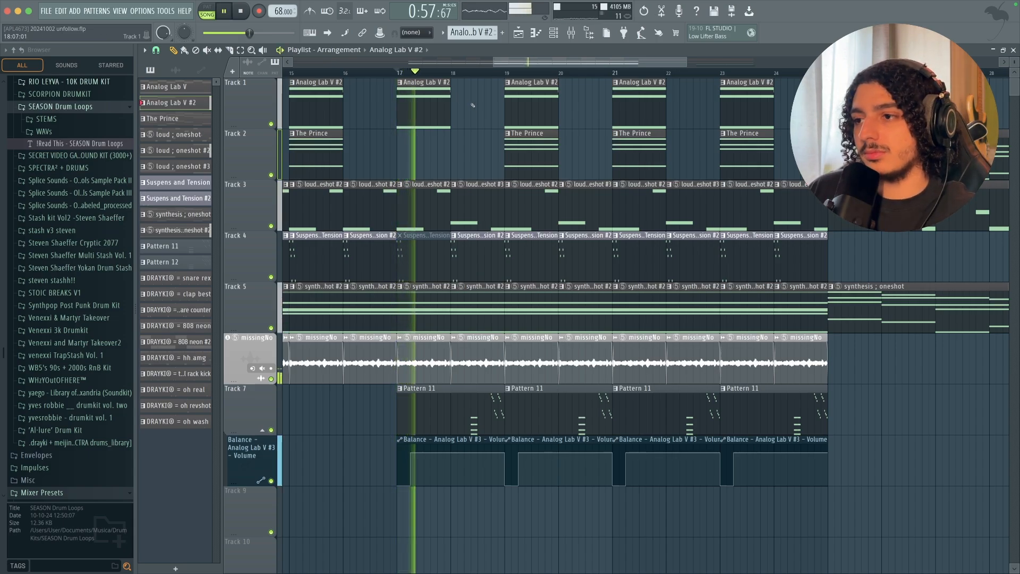
pyautogui.scroll(2, 482, 114)
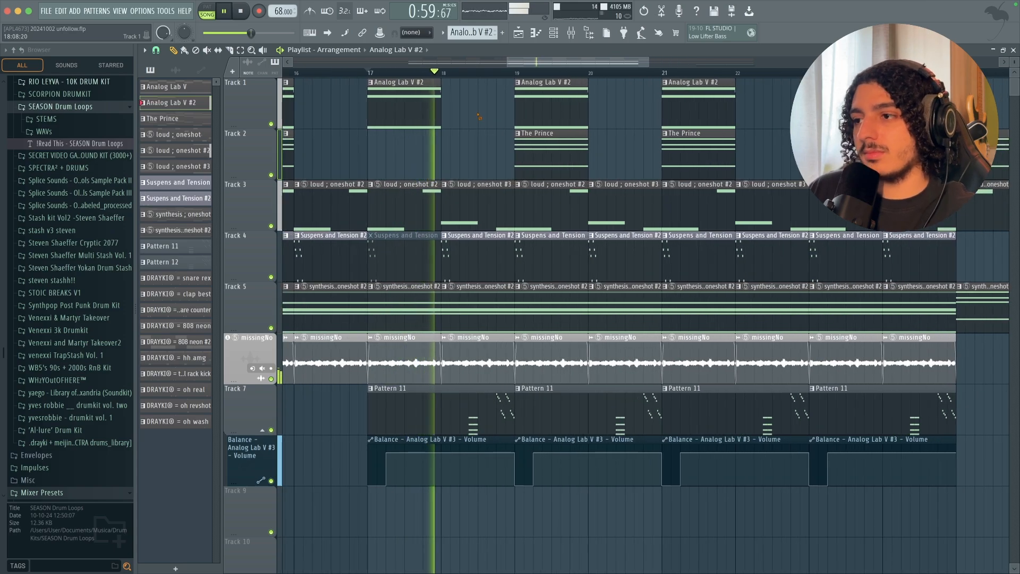
pyautogui.scroll(-1, 480, 115)
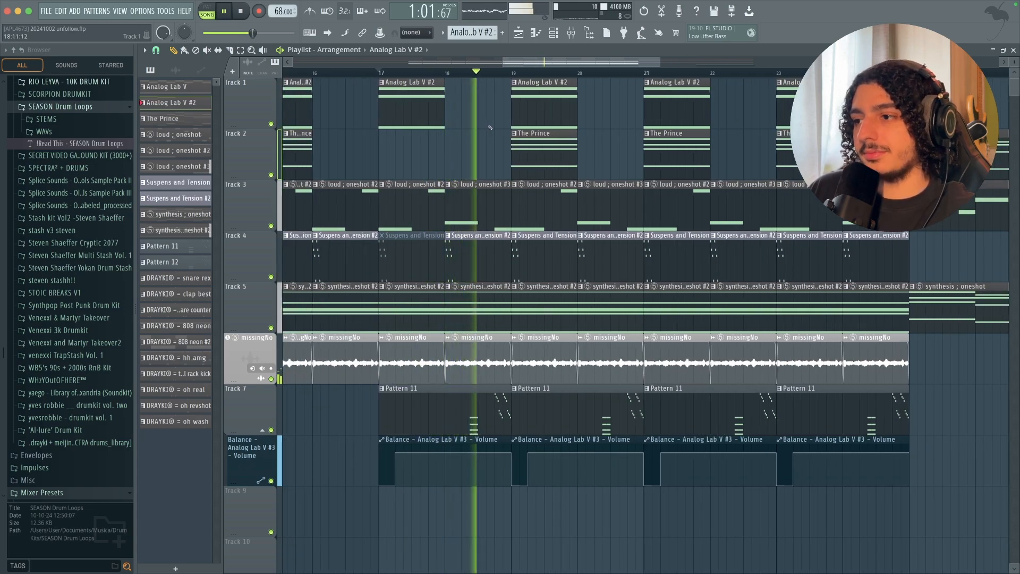
pyautogui.press('space')
pyautogui.scroll(-1, 433, 223)
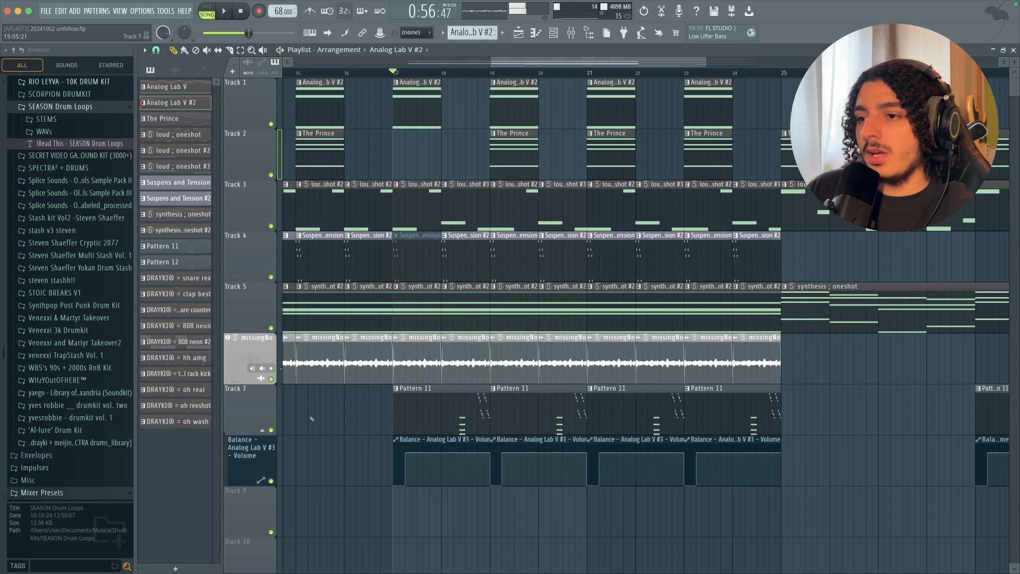
# Solo Track 7 with its volume automation and view Pattern 11's Analog Lab V #3 notes in the piano roll.
pyautogui.rightClick(272, 430)
pyautogui.click(457, 404)
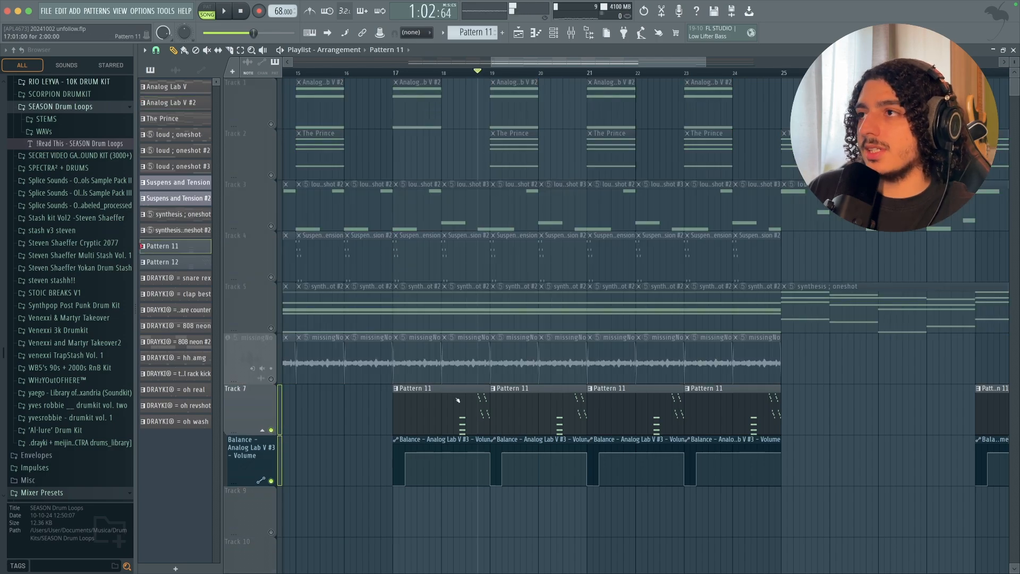
pyautogui.click(555, 36)
pyautogui.click(425, 177)
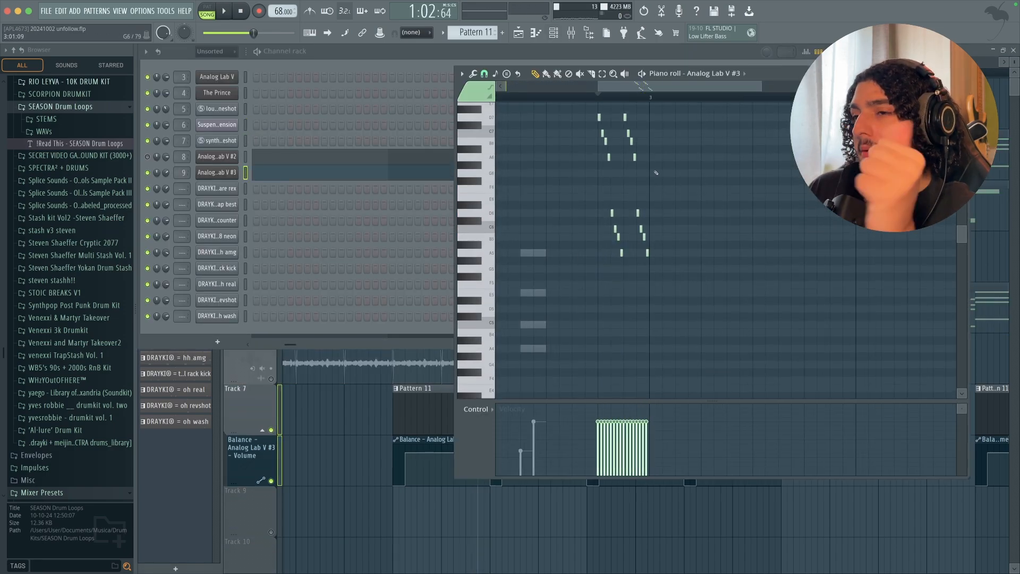
pyautogui.click(220, 173)
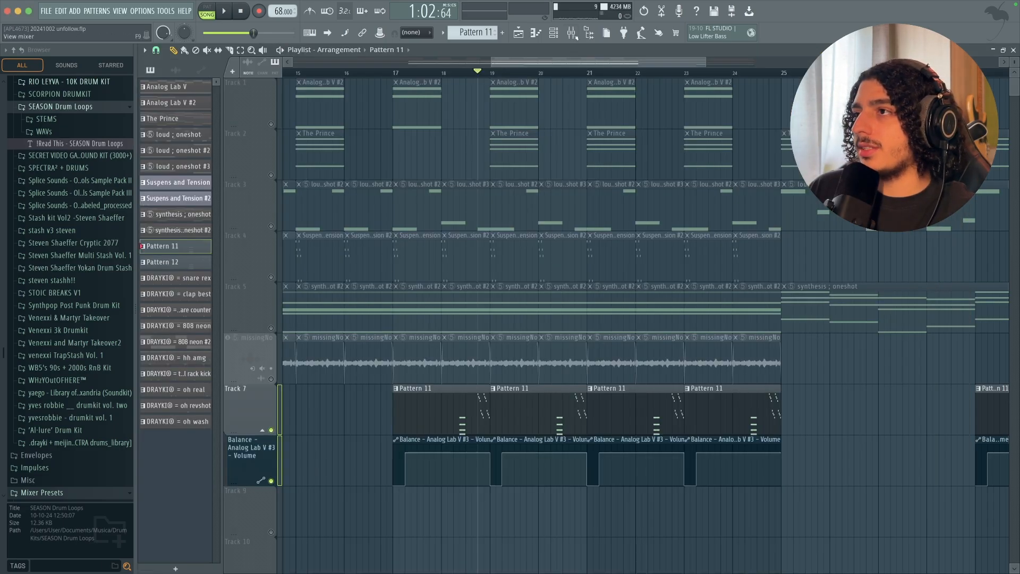
# Inspect the Fruity Balance and Fruity Delay 3 effects on the Analog Lab V #3 mixer insert.
pyautogui.click(553, 32)
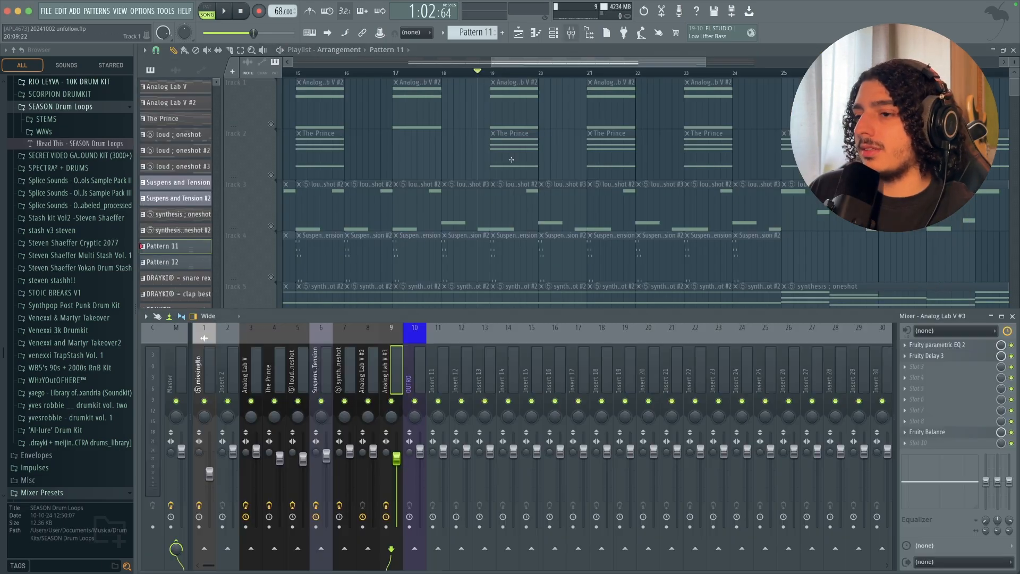
pyautogui.click(938, 433)
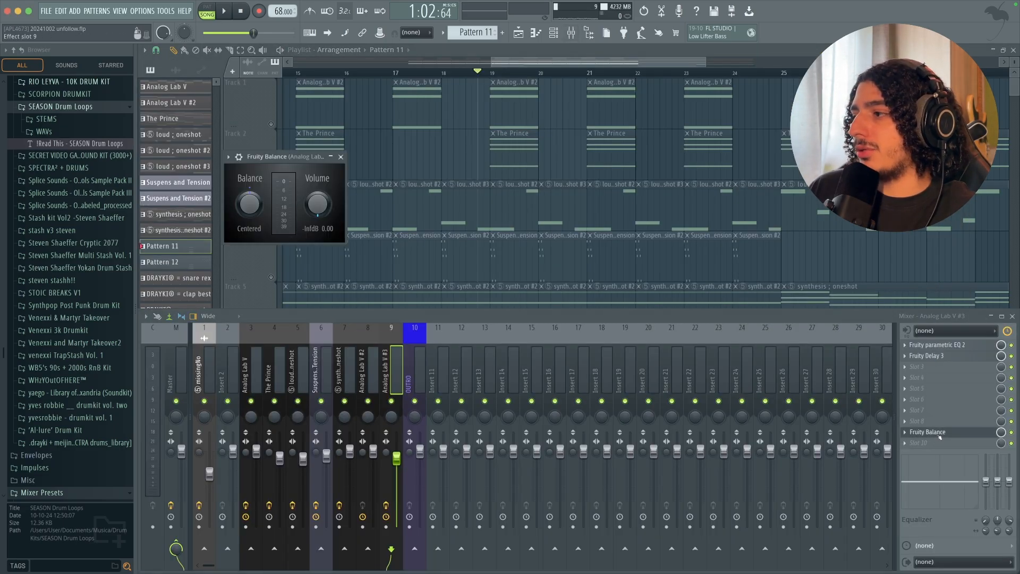
pyautogui.click(951, 356)
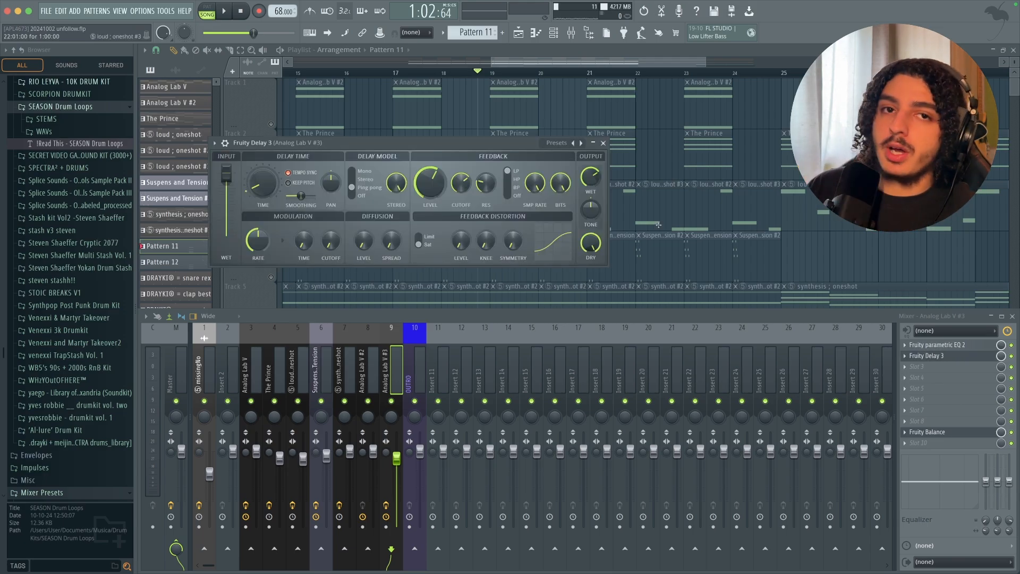
pyautogui.click(938, 432)
pyautogui.click(603, 143)
pyautogui.click(340, 157)
pyautogui.press('F9')
# Play Pattern 11 on the soloed Track 7 from within bar 18 and re-enable the other melody tracks.
pyautogui.scroll(5, 482, 127)
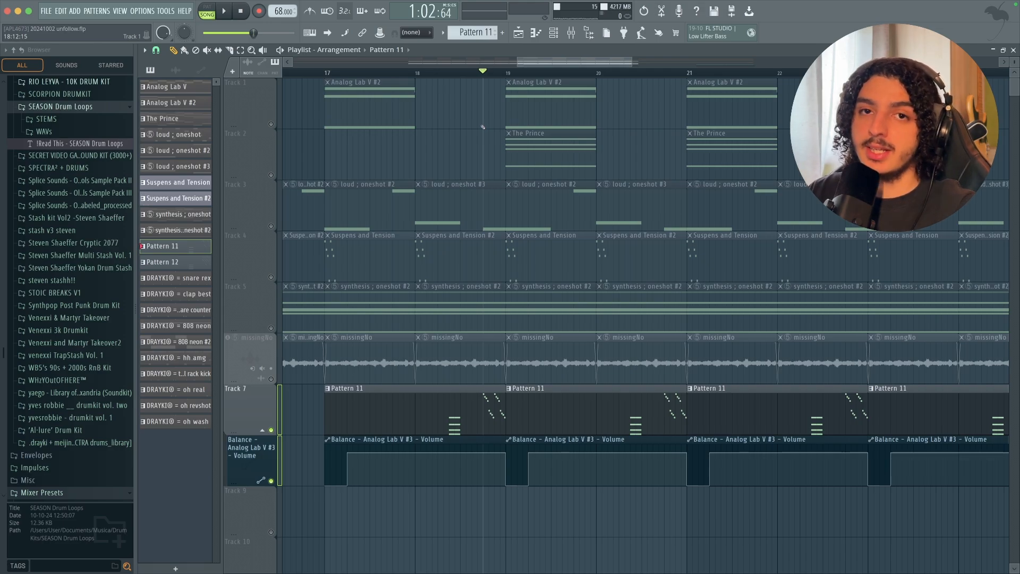
pyautogui.press('space')
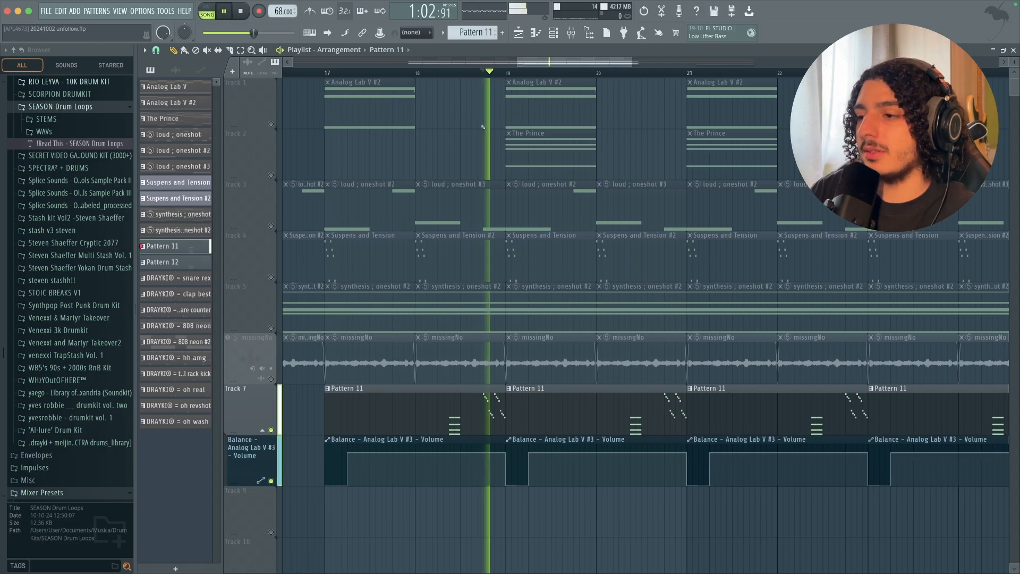
pyautogui.press('space')
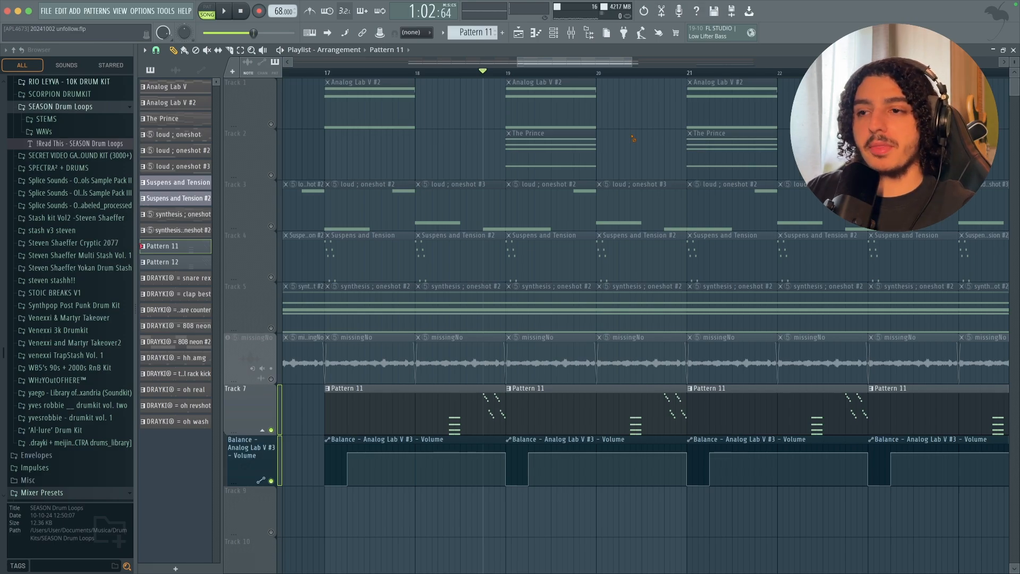
pyautogui.press('space')
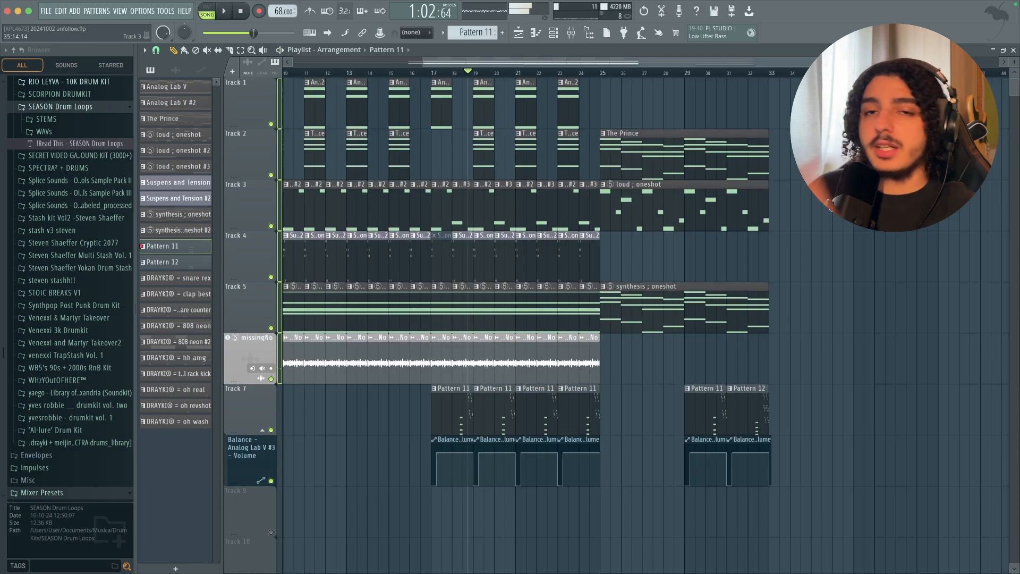
# Mark bars 9 to 25 of the arrangement, and play the section from bar 25 to bar 33.
pyautogui.scroll(-3, 583, 88)
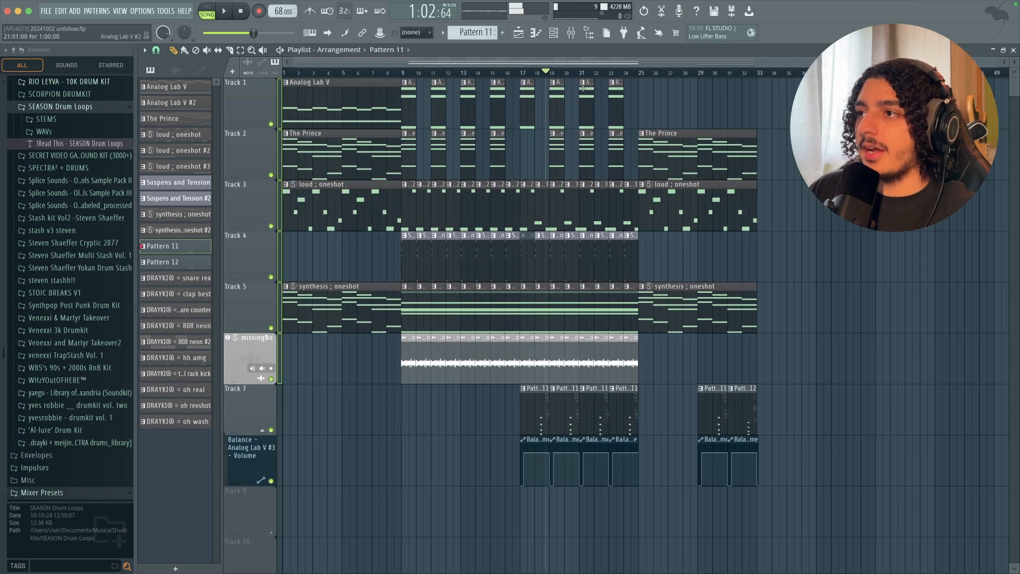
pyautogui.moveTo(648, 75); pyautogui.dragTo(402, 80)
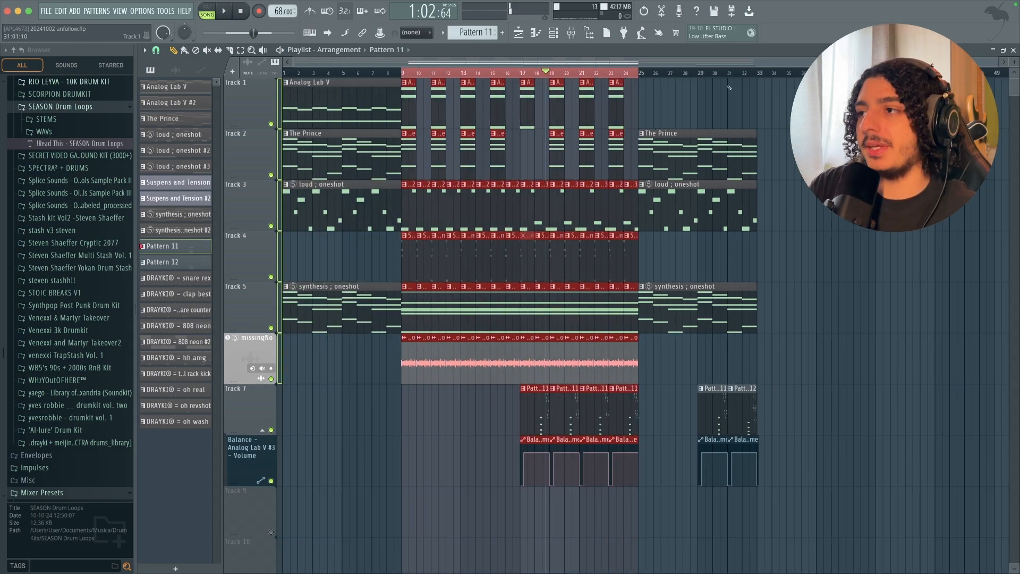
pyautogui.scroll(2, 578, 74)
pyautogui.moveTo(613, 73); pyautogui.dragTo(784, 73)
pyautogui.keyDown('super'); pyautogui.click(808, 87); pyautogui.keyUp('super')
pyautogui.press('space')
pyautogui.scroll(1, 808, 88)
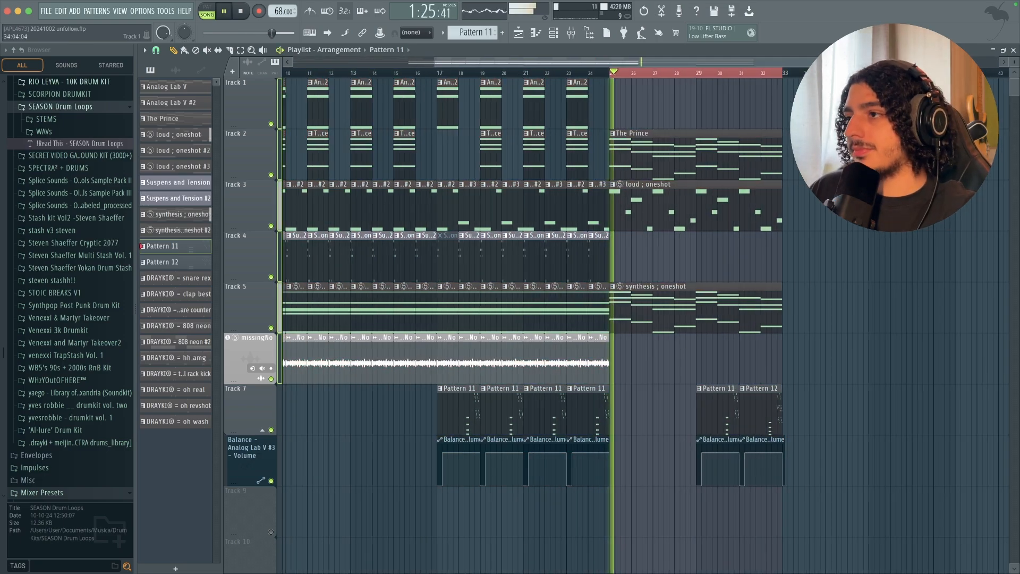
pyautogui.scroll(2, 808, 87)
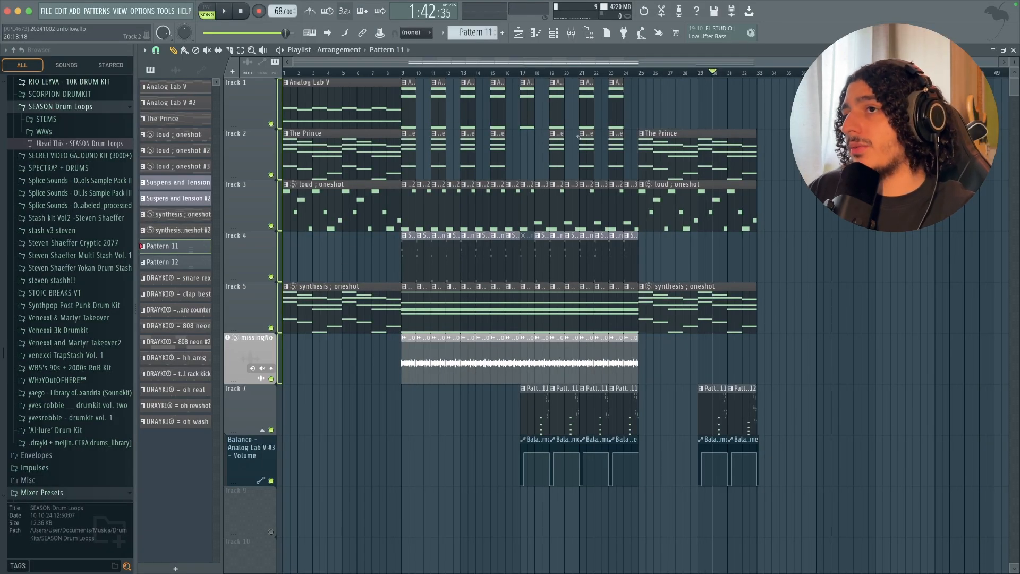
pyautogui.press('space')
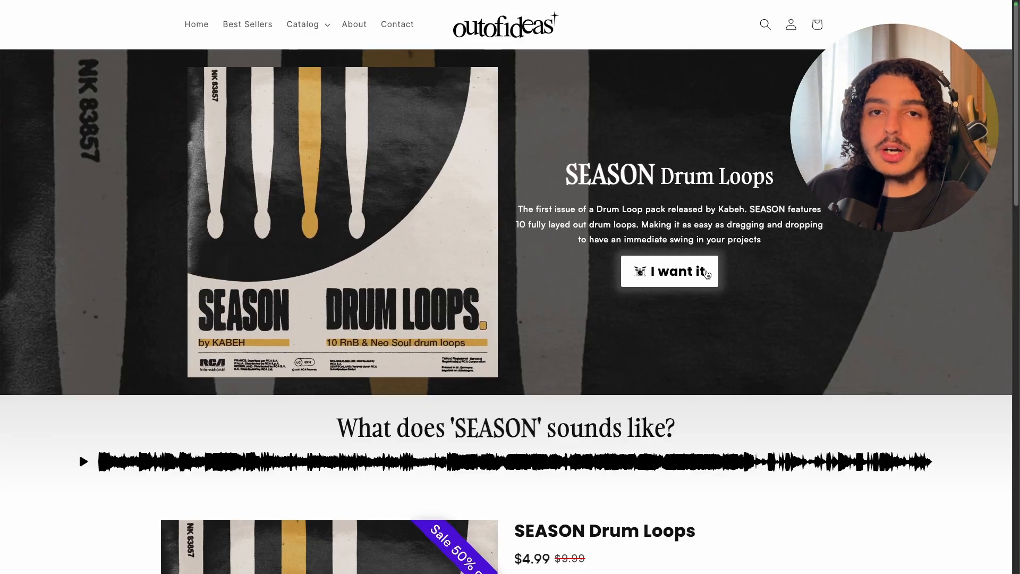
# Look through the SEASON Drum Loops product page on the outofideas website.
pyautogui.scroll(-1, 706, 274)
pyautogui.scroll(-9, 709, 272)
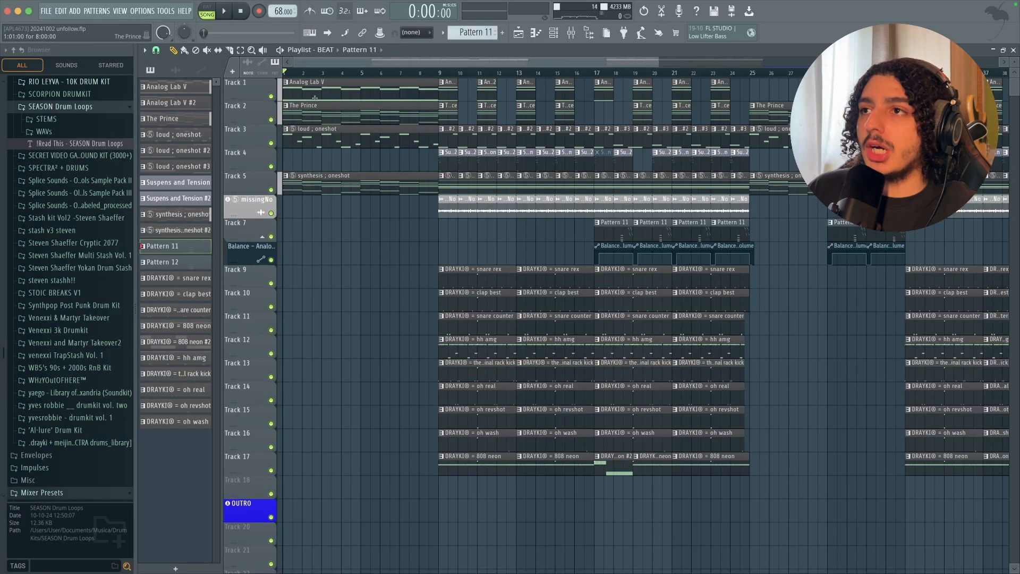
# View the playlist's available arrangements while keeping BEAT as the current one.
pyautogui.click(336, 51)
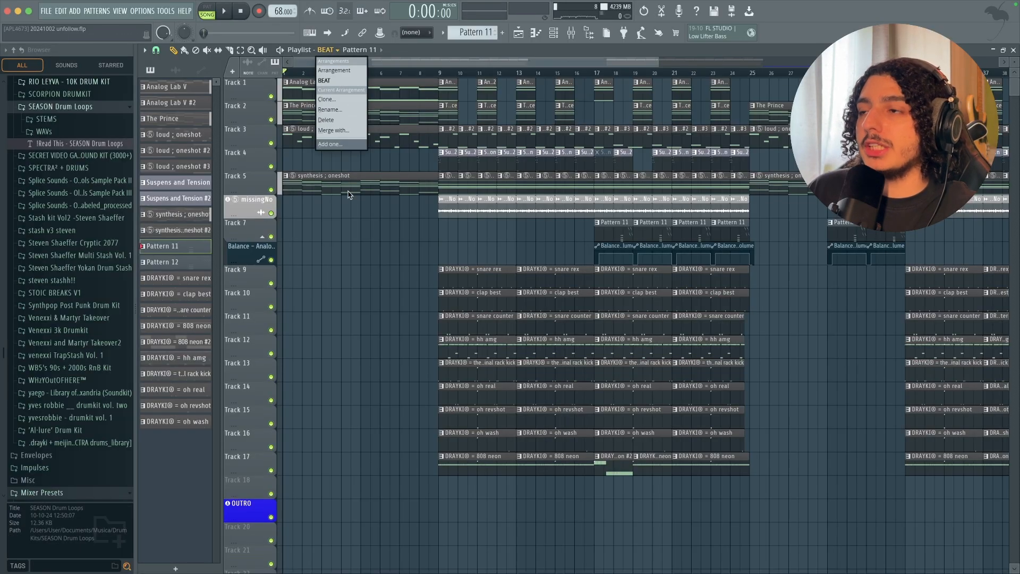
pyautogui.click(380, 312)
pyautogui.scroll(1, 380, 312)
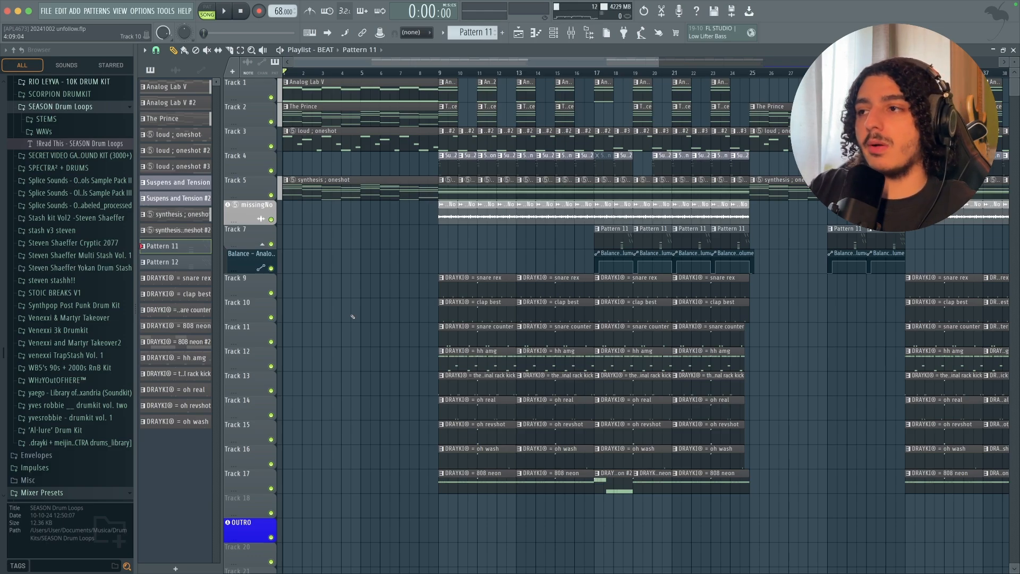
# Play the BEAT arrangement from bar 5 and toggle the playlist's auto-scrolling during playback.
pyautogui.scroll(5, 352, 317)
pyautogui.press('space')
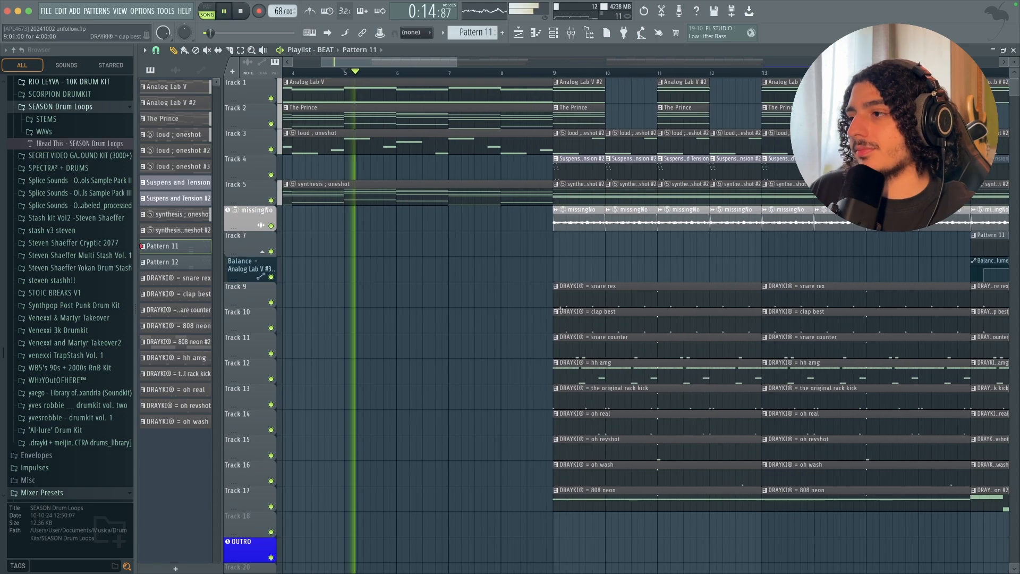
pyautogui.scroll(3, 560, 309)
pyautogui.click(327, 33)
pyautogui.hscroll(-2, 318, 178)
pyautogui.scroll(1, 318, 177)
pyautogui.scroll(3, 318, 178)
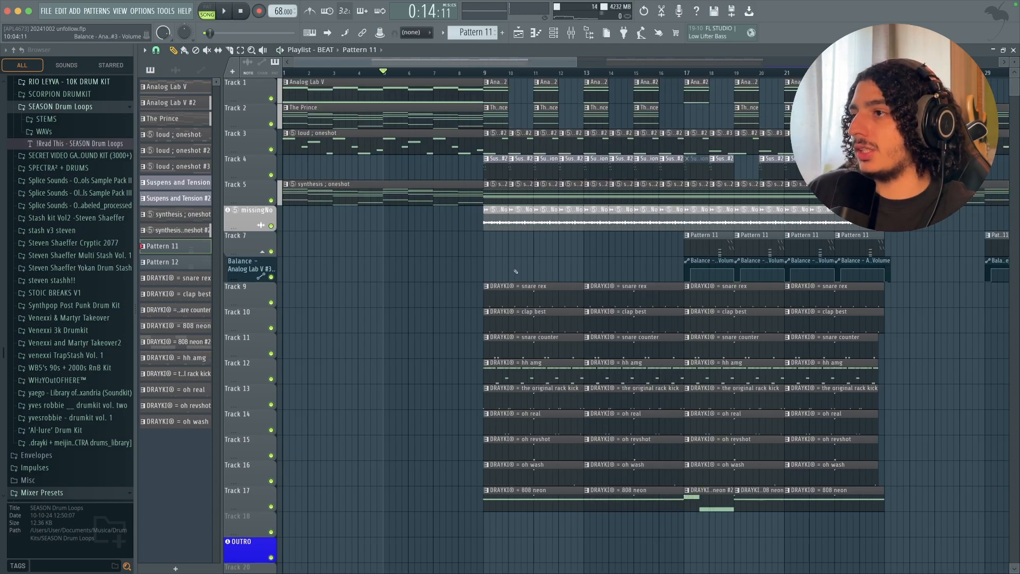
# Mark bars 9 to 13 and play the drum tracks 9 to 17 without the melody.
pyautogui.scroll(3, 516, 272)
pyautogui.moveTo(606, 74); pyautogui.dragTo(475, 92)
pyautogui.click(625, 257)
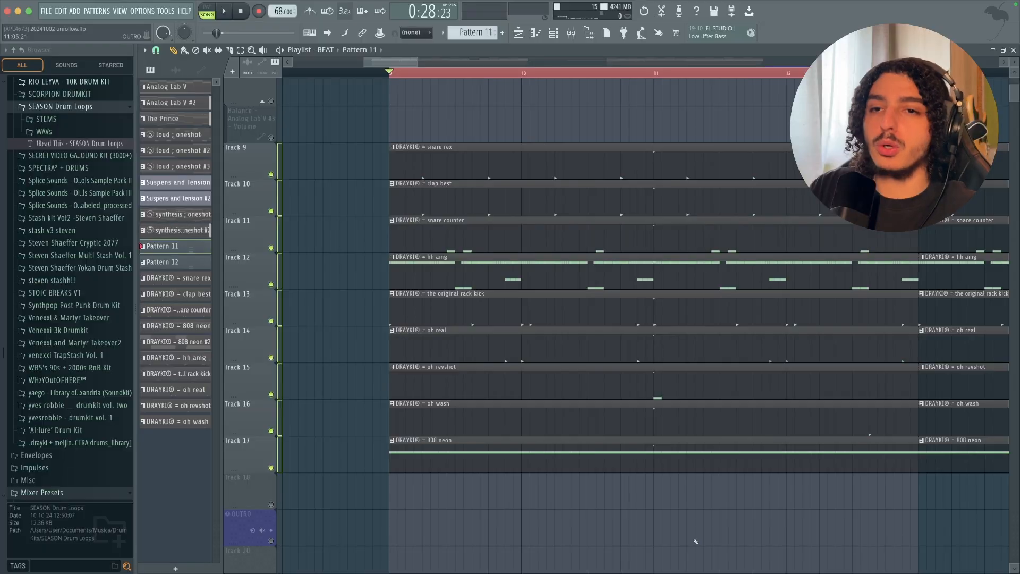
pyautogui.press('space')
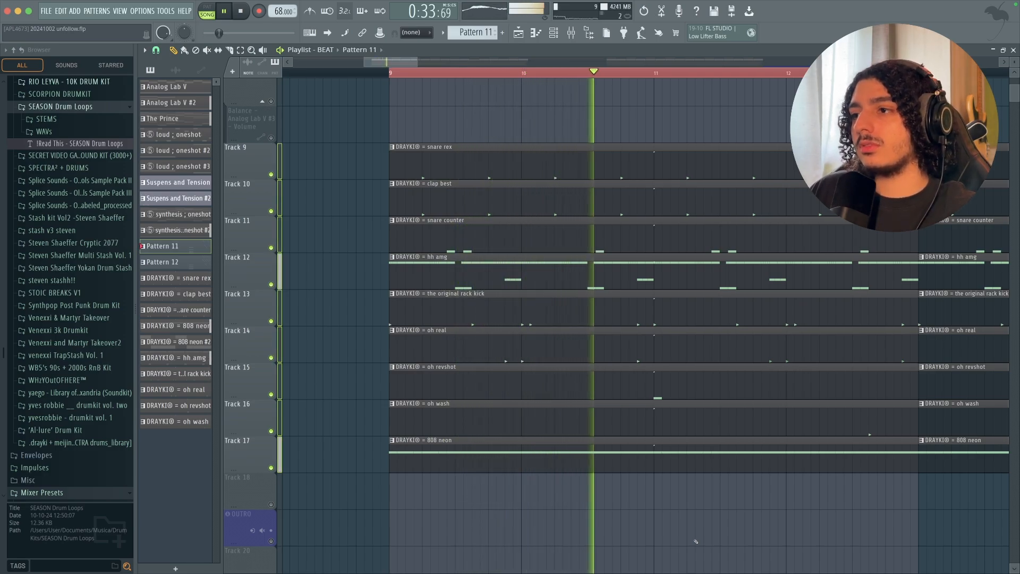
pyautogui.press('space')
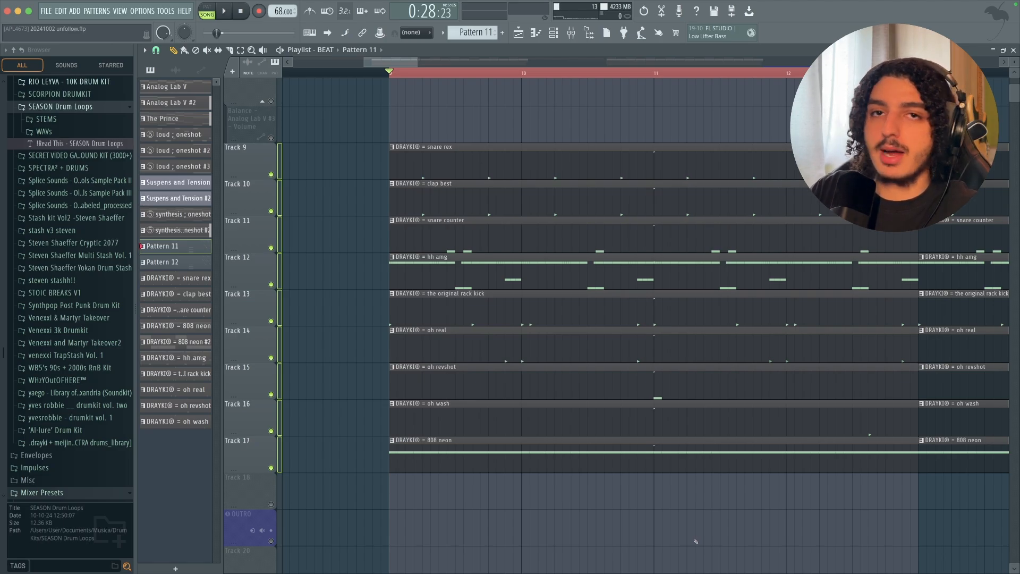
# Open Track 17's 808 neon pattern in the piano roll, clear its time selection and play it in pattern mode.
pyautogui.scroll(-1, 695, 541)
pyautogui.scroll(2, 815, 533)
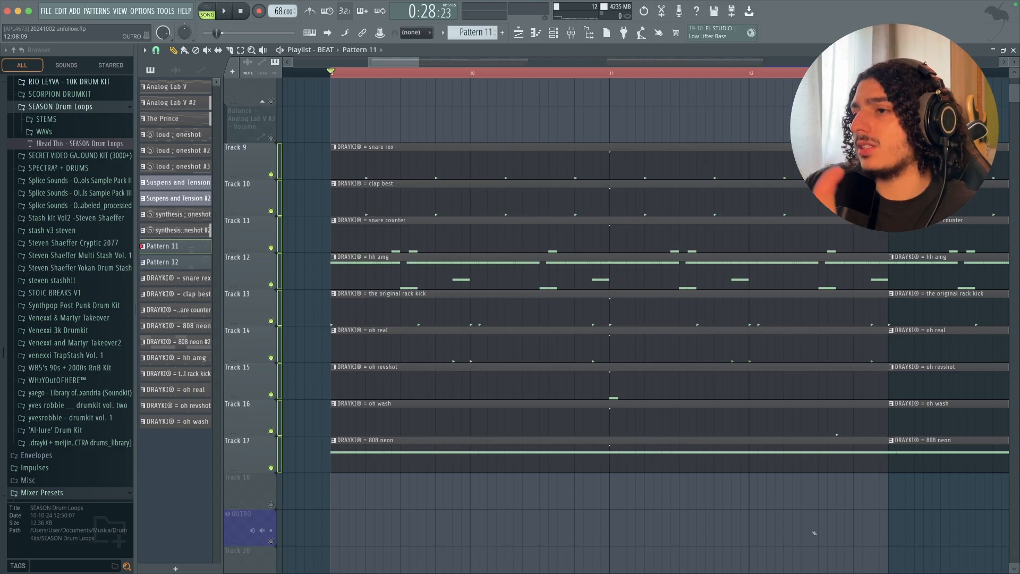
pyautogui.scroll(-2, 745, 461)
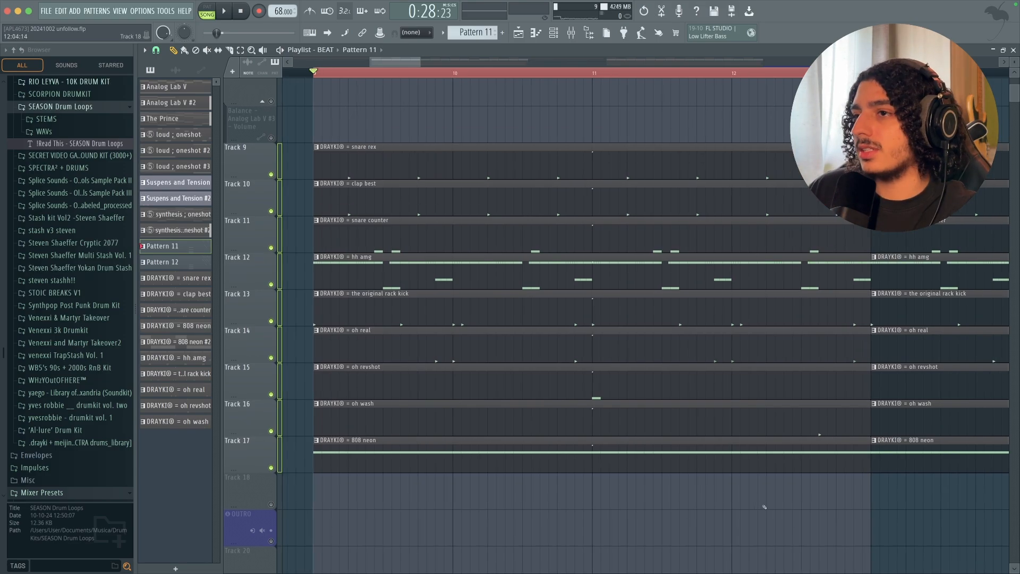
pyautogui.doubleClick(714, 460)
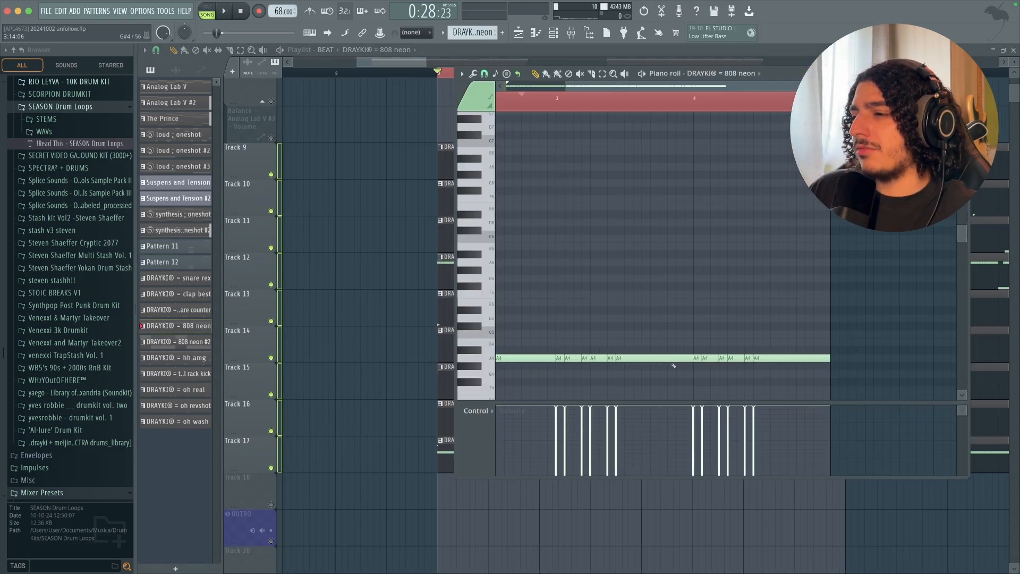
pyautogui.click(658, 105)
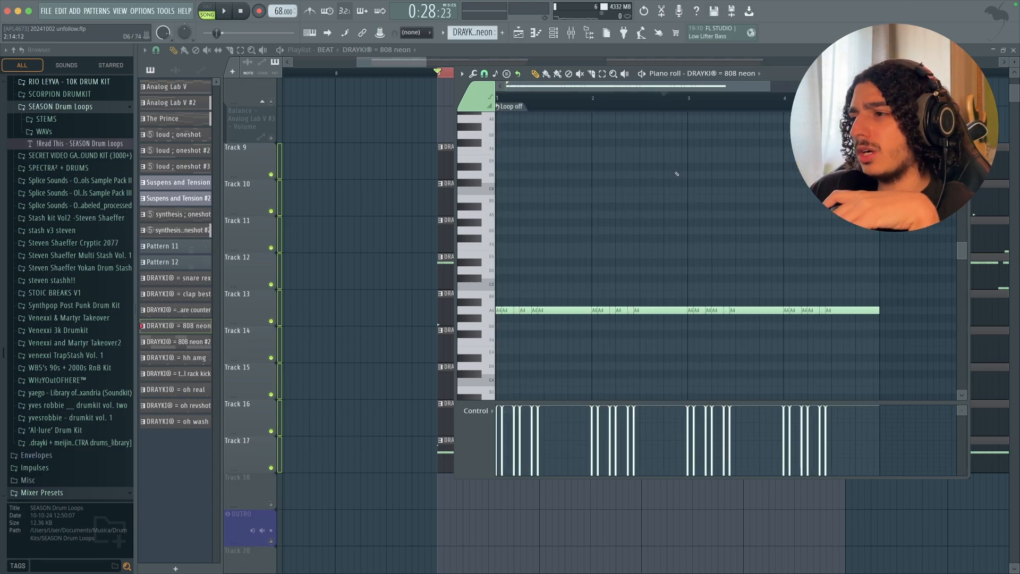
pyautogui.press('l')
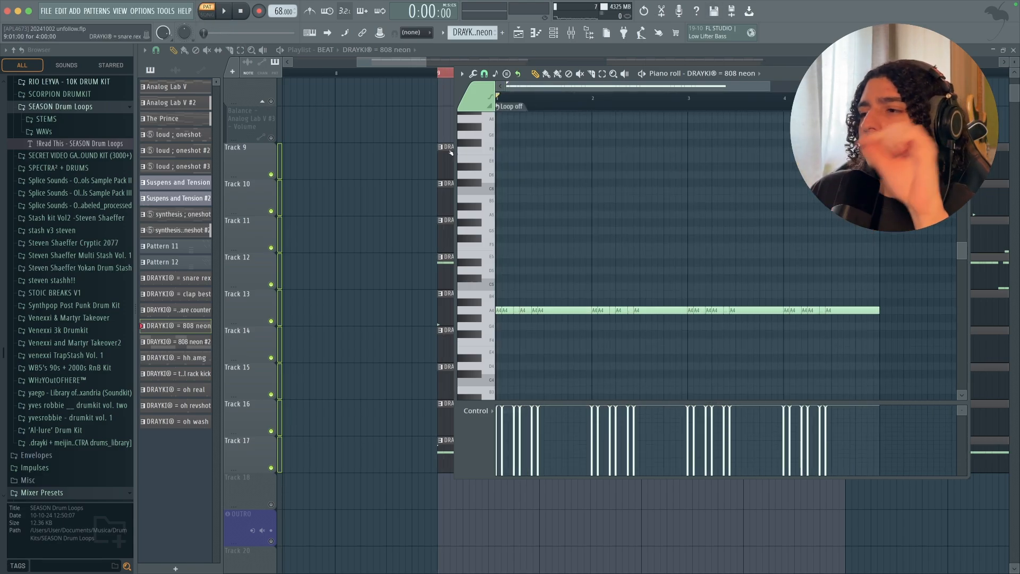
pyautogui.press('space')
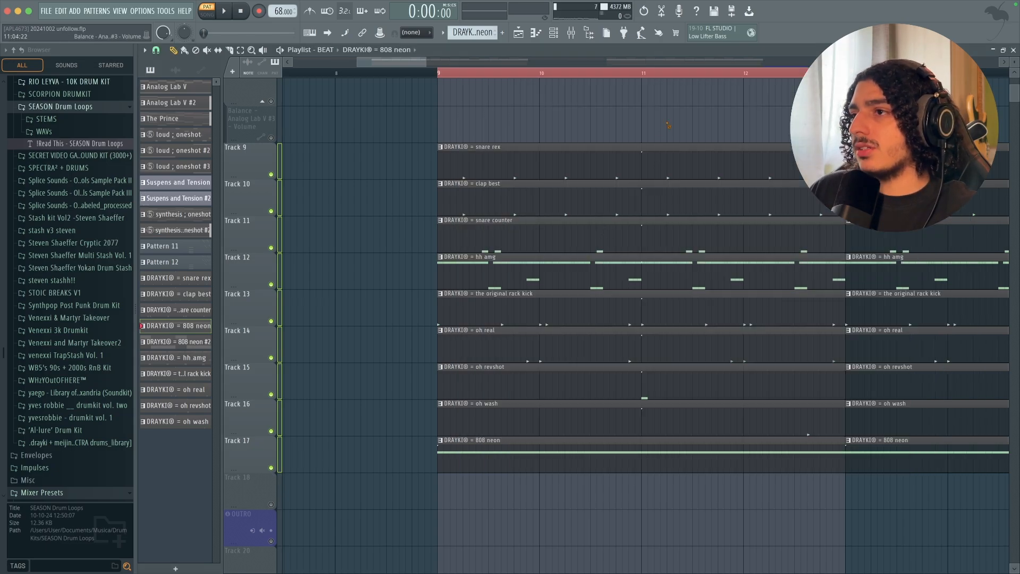
# Collapse the PartyNextDoor drumkit folder and its parent Lunch77 folder in the sample browser.
pyautogui.scroll(15, 73, 193)
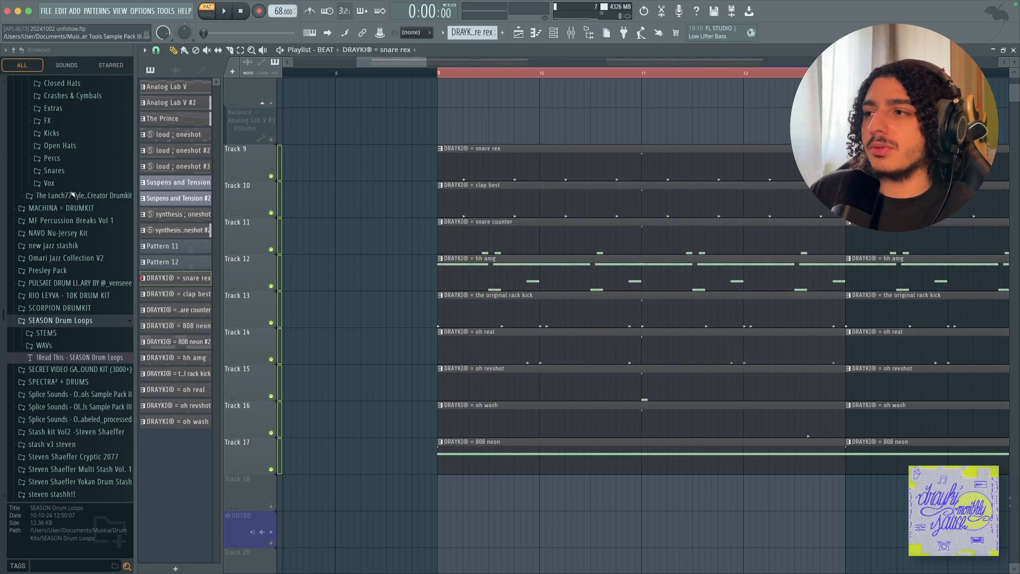
pyautogui.scroll(8, 71, 190)
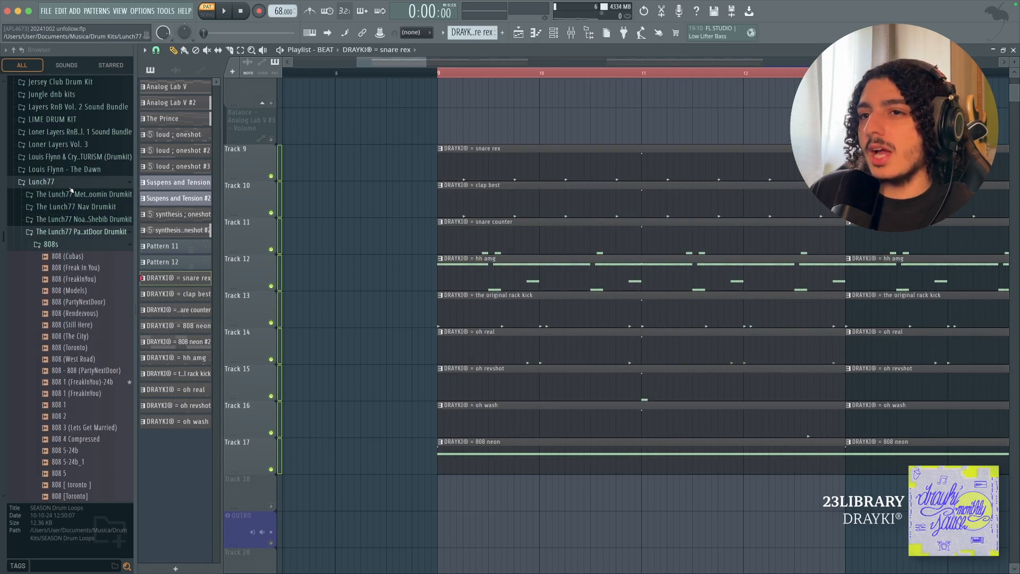
pyautogui.click(81, 233)
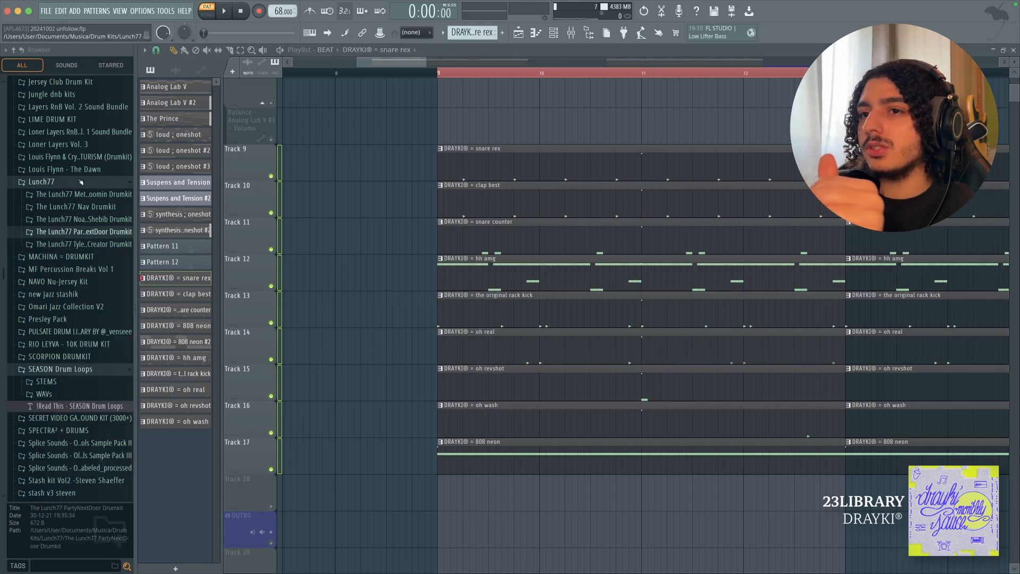
pyautogui.click(82, 183)
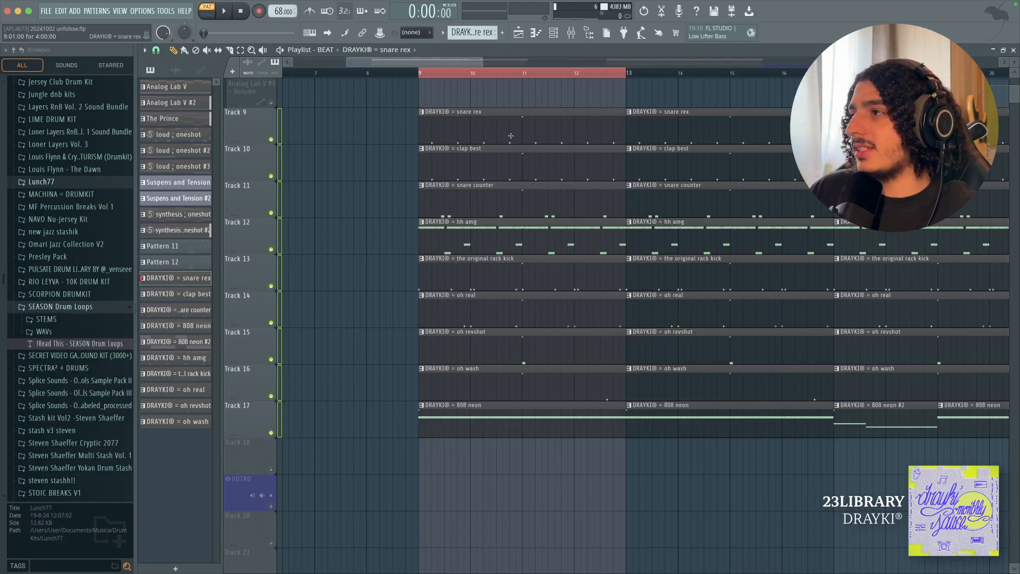
# Play the soloed OUTRO track's audio clip from bar 49 and enlarge the track's height.
pyautogui.scroll(-6, 511, 136)
pyautogui.scroll(5, 478, 127)
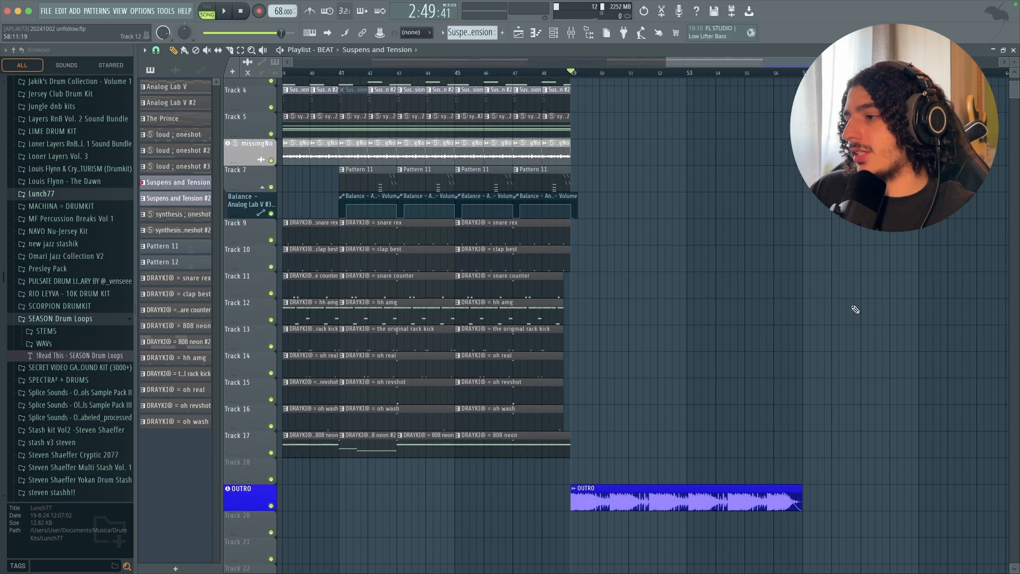
pyautogui.scroll(-2, 855, 309)
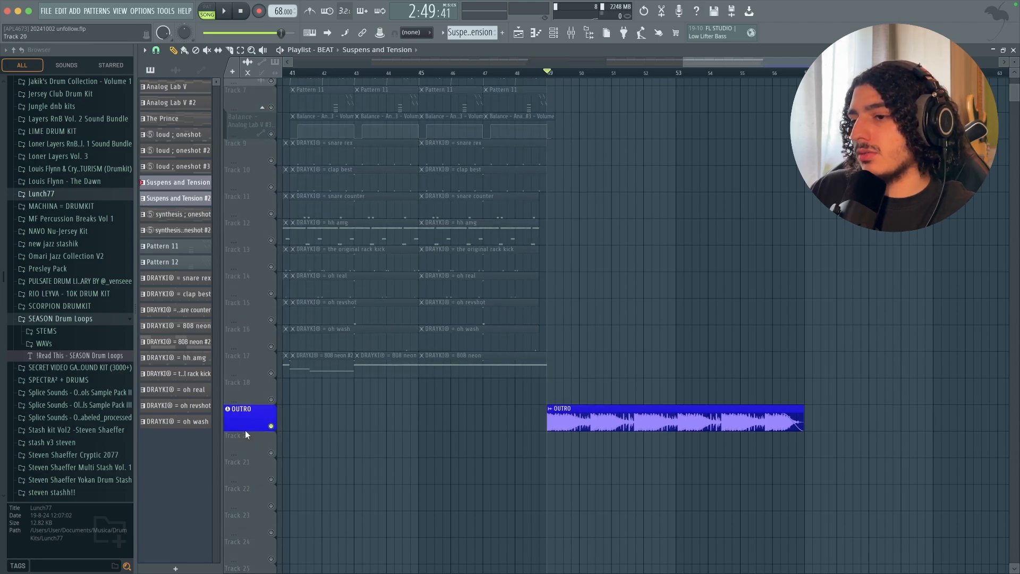
pyautogui.press('space')
pyautogui.scroll(-3, 654, 354)
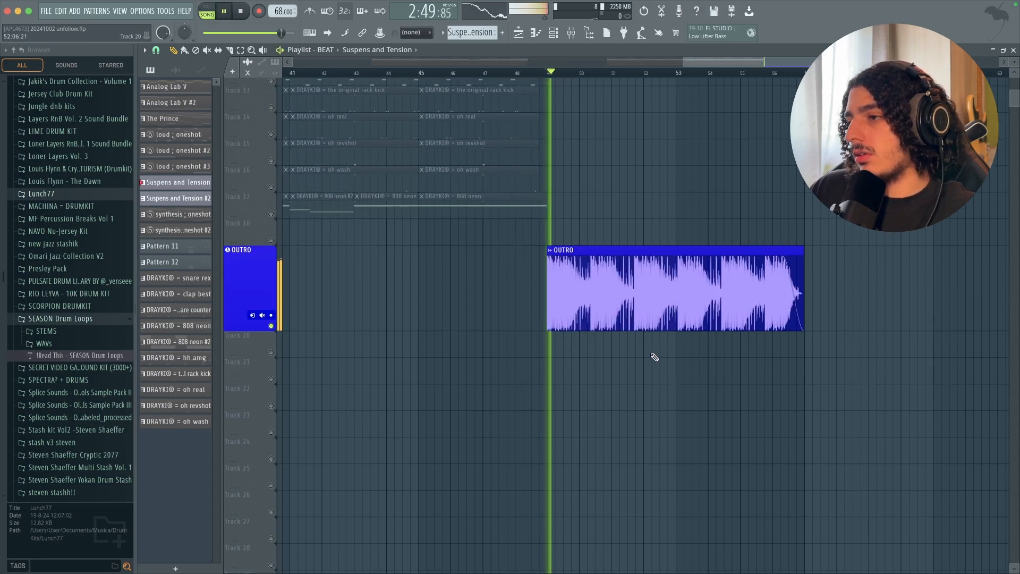
# Follow the OUTRO waveform up close with auto-scrolling on, and stop the playback.
pyautogui.scroll(10, 621, 348)
pyautogui.click(327, 32)
pyautogui.scroll(-4, 605, 250)
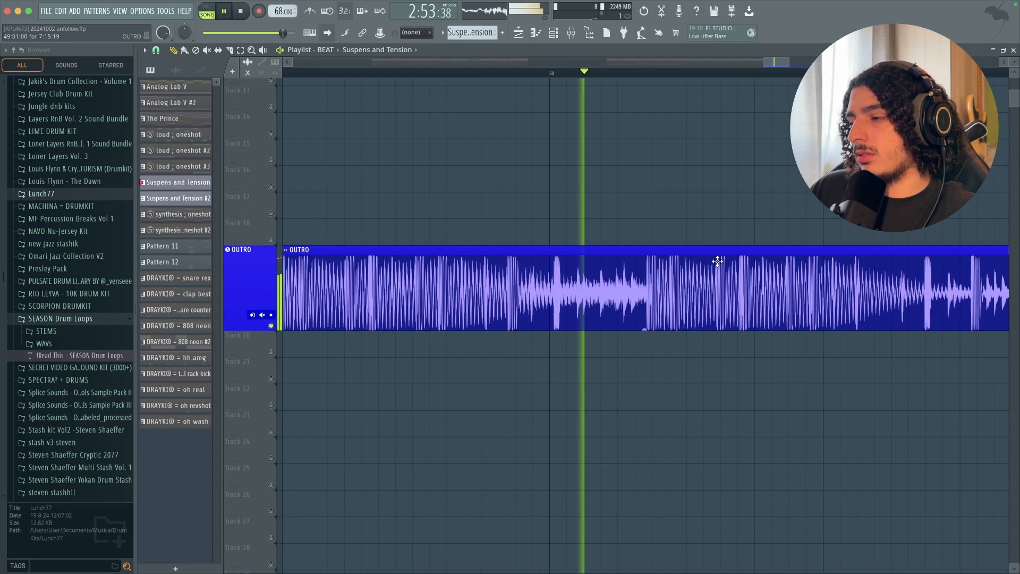
pyautogui.scroll(-2, 717, 261)
pyautogui.scroll(-2, 701, 254)
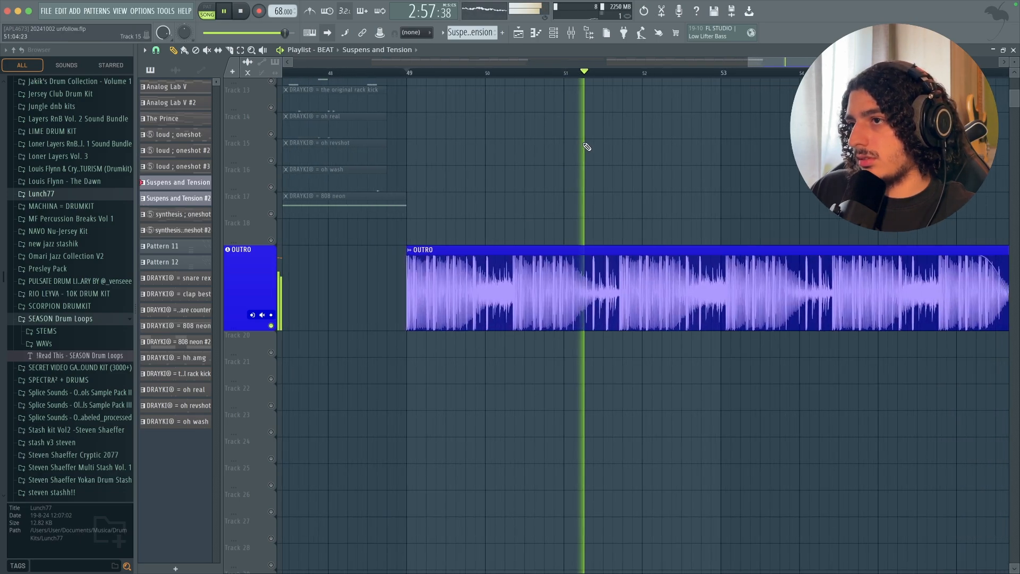
pyautogui.press('space')
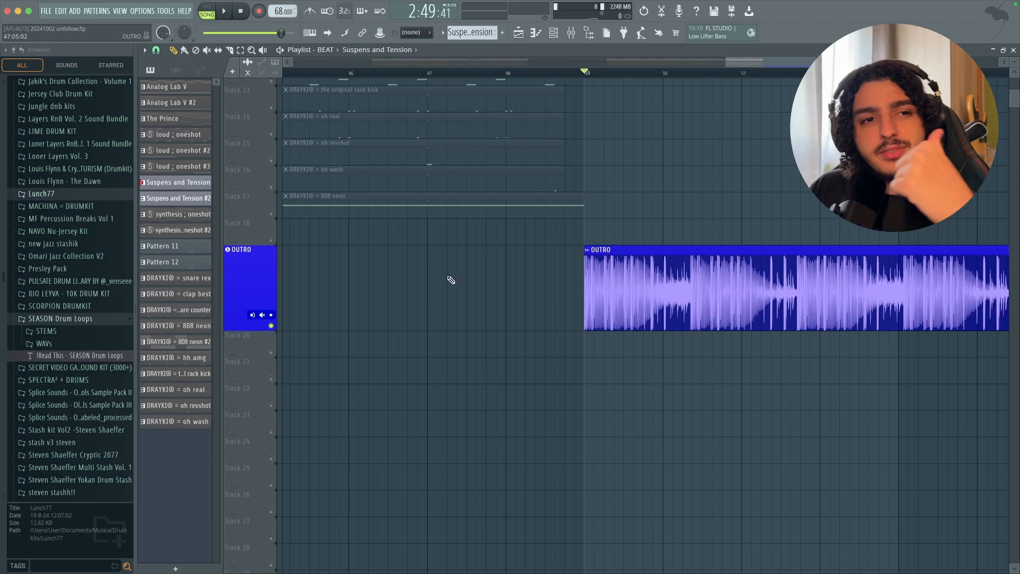
# Unsolo the OUTRO track and mark bars 33 to 41 of the arrangement.
pyautogui.rightClick(271, 326)
pyautogui.scroll(4, 514, 332)
pyautogui.scroll(-6, 507, 319)
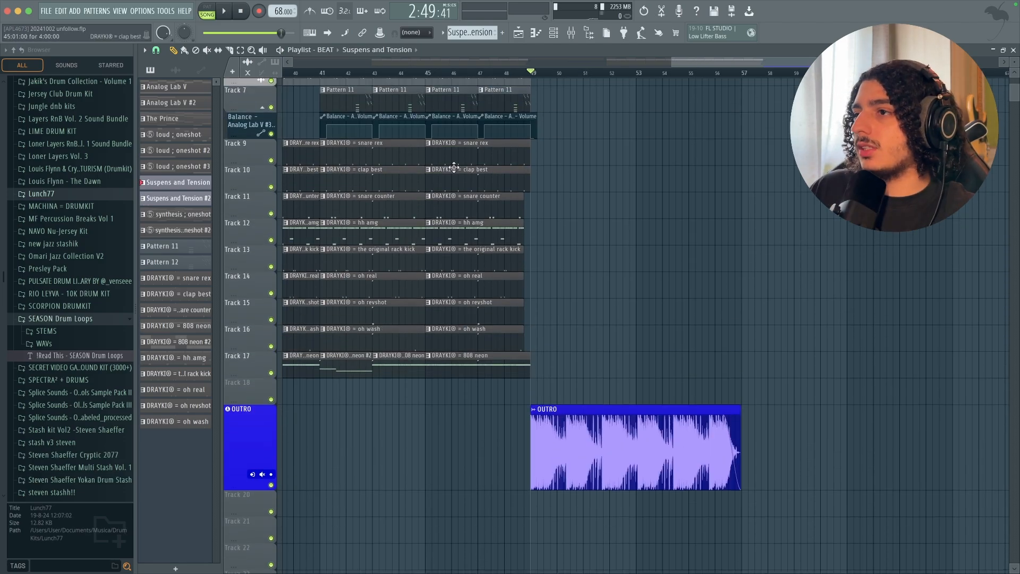
pyautogui.hscroll(-4, 454, 166)
pyautogui.moveTo(503, 76); pyautogui.dragTo(603, 76)
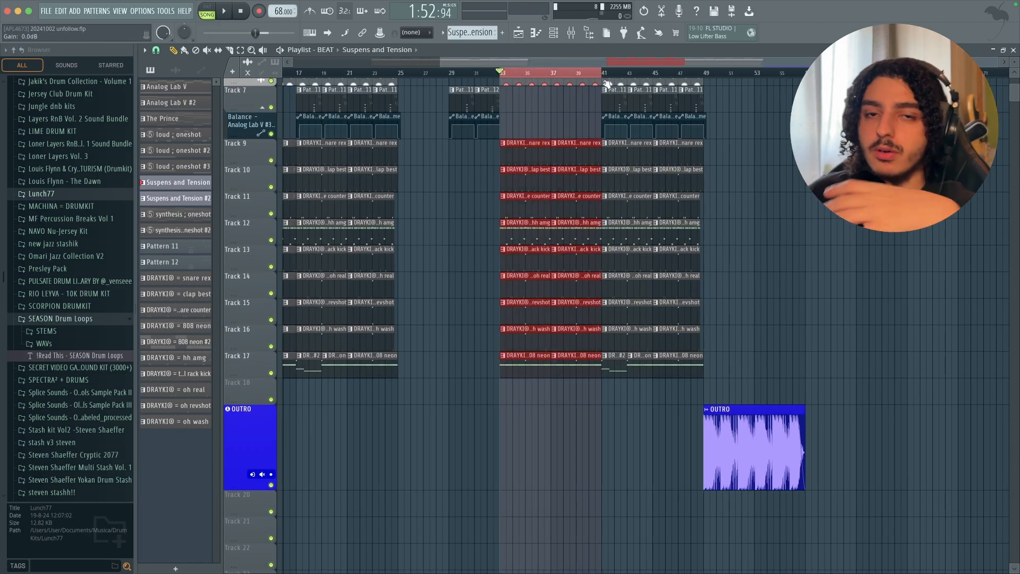
# Play the full BEAT arrangement from bar 48 to hear the transition into the OUTRO clip.
pyautogui.scroll(4, 814, 421)
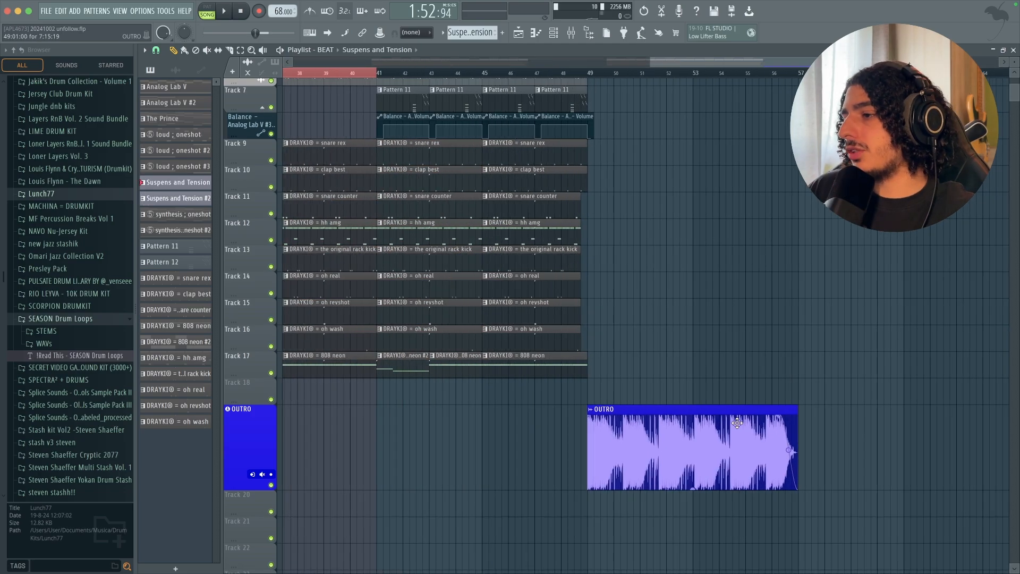
pyautogui.scroll(-1, 757, 403)
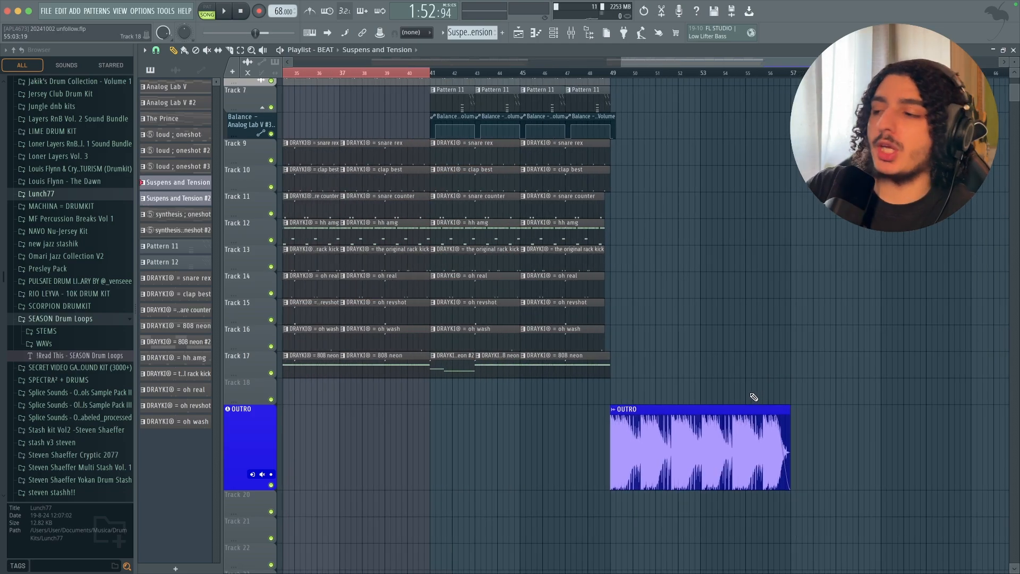
pyautogui.click(588, 73)
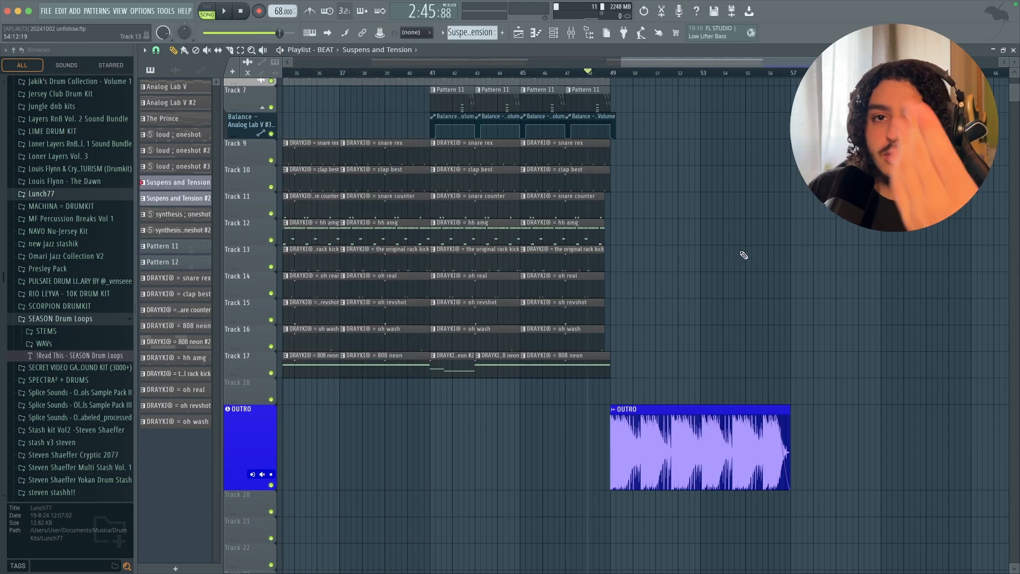
pyautogui.press('space')
pyautogui.scroll(1, 760, 251)
pyautogui.scroll(1, 760, 250)
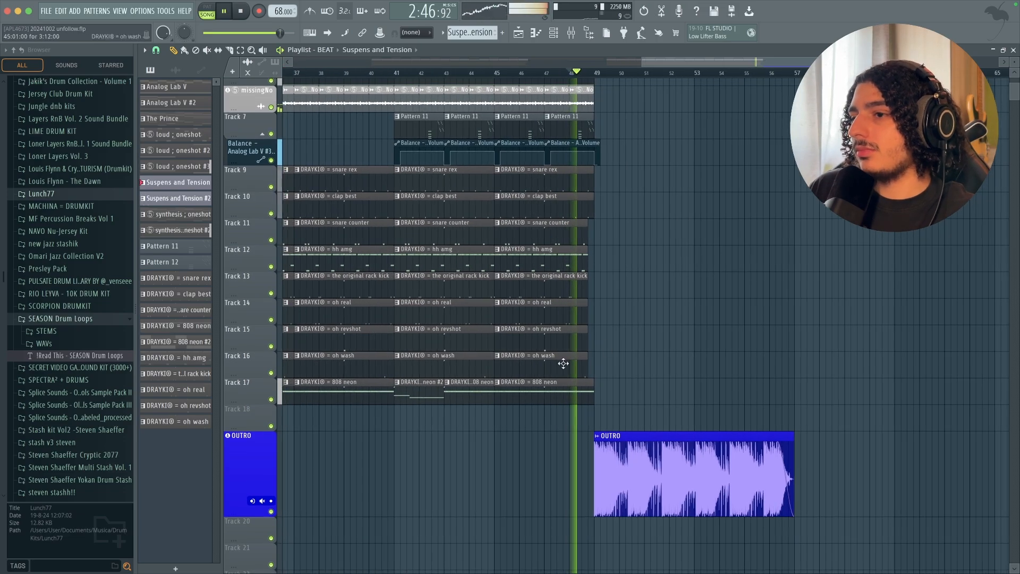
# Reduce the OUTRO track's height to roughly that of a normal track while the arrangement keeps playing.
pyautogui.moveTo(239, 516); pyautogui.dragTo(239, 493)
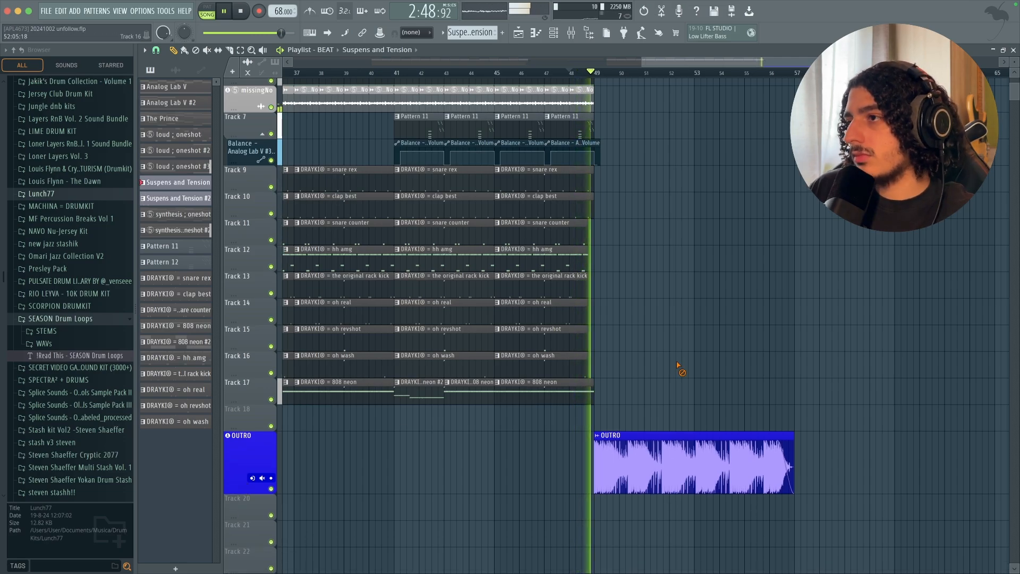
pyautogui.scroll(-3, 684, 376)
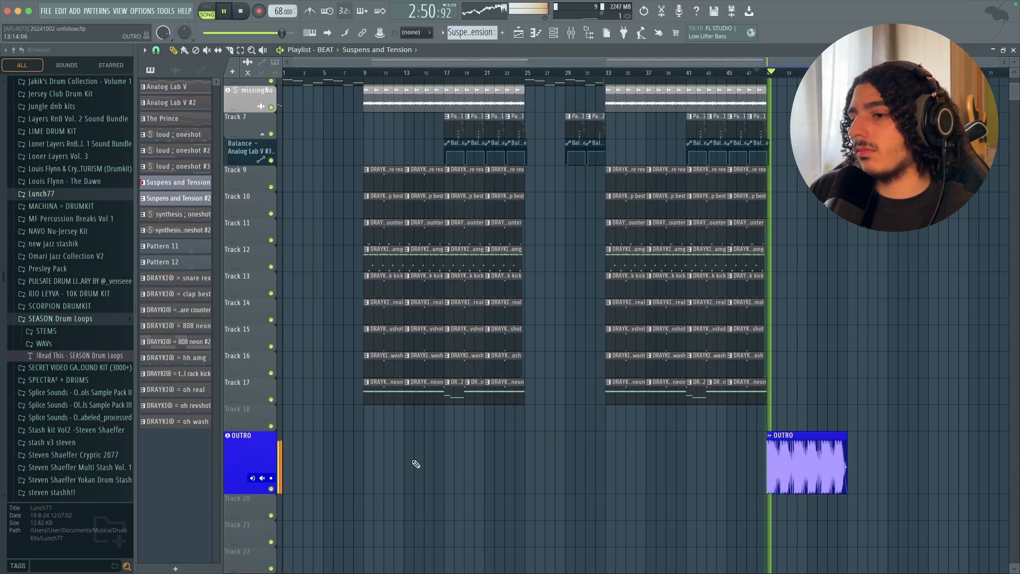
pyautogui.moveTo(243, 493); pyautogui.dragTo(243, 468)
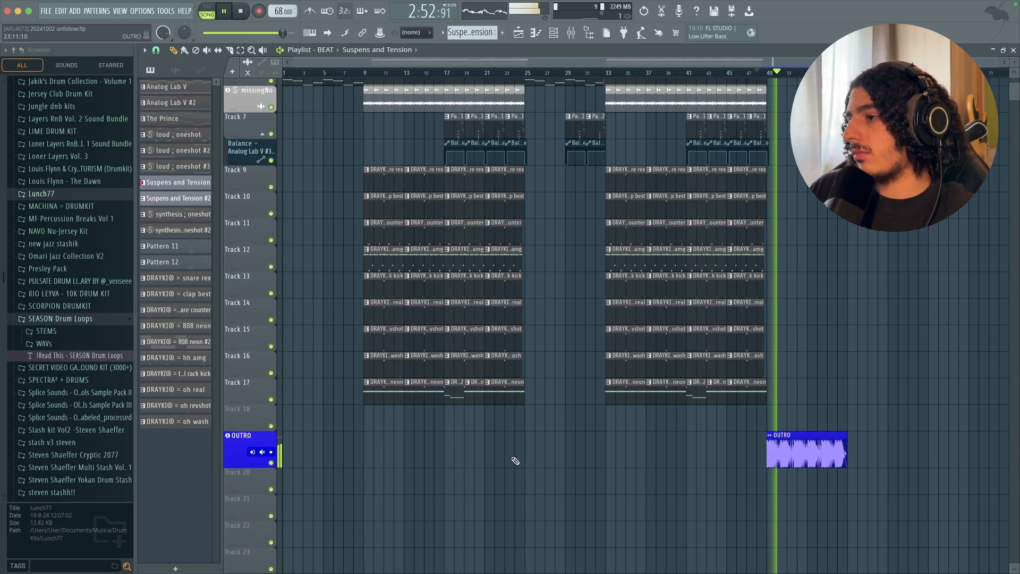
# Stop the arrangement's playback and save the project.
pyautogui.scroll(5, 552, 452)
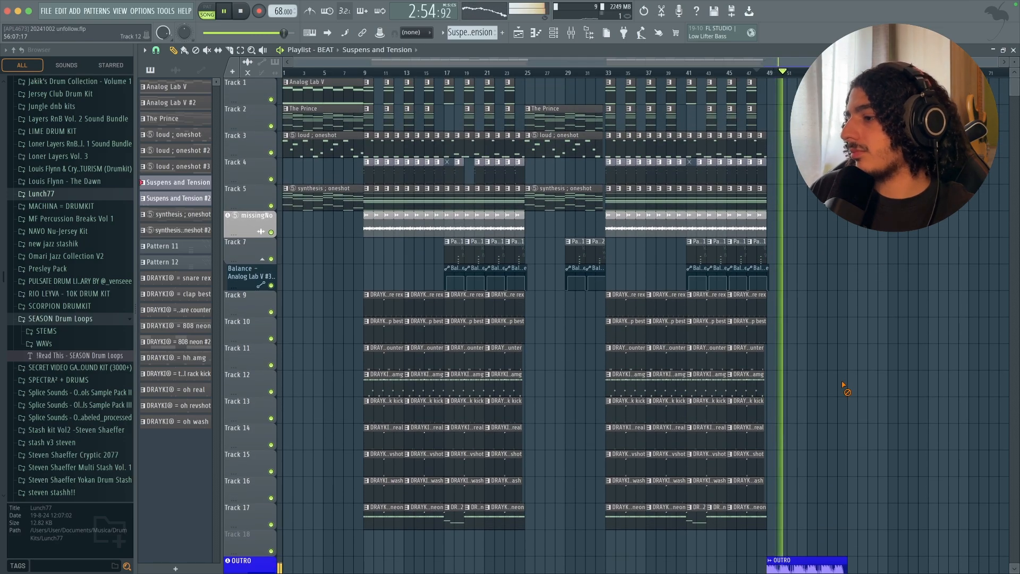
pyautogui.press('space')
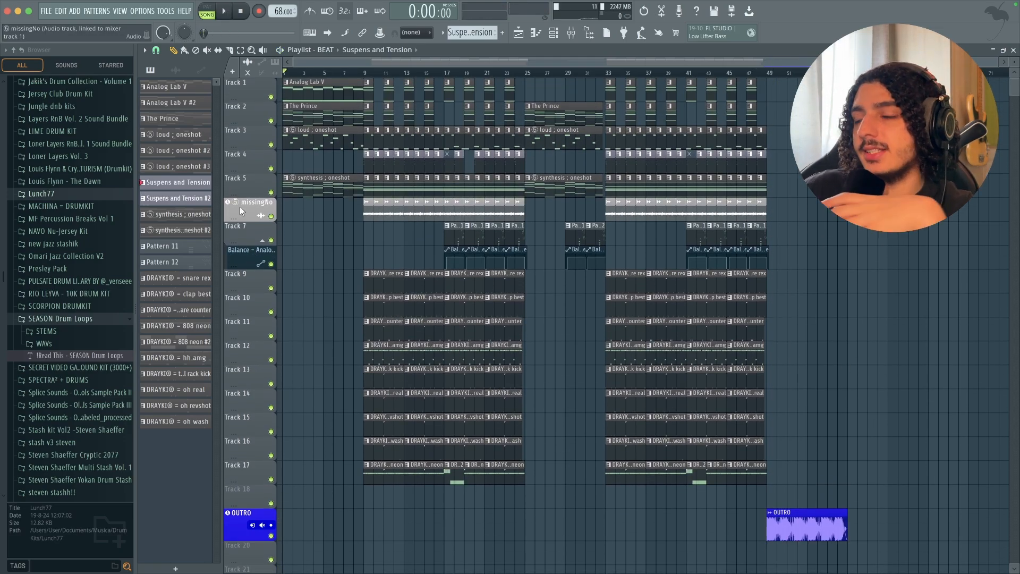
pyautogui.press('super+s')
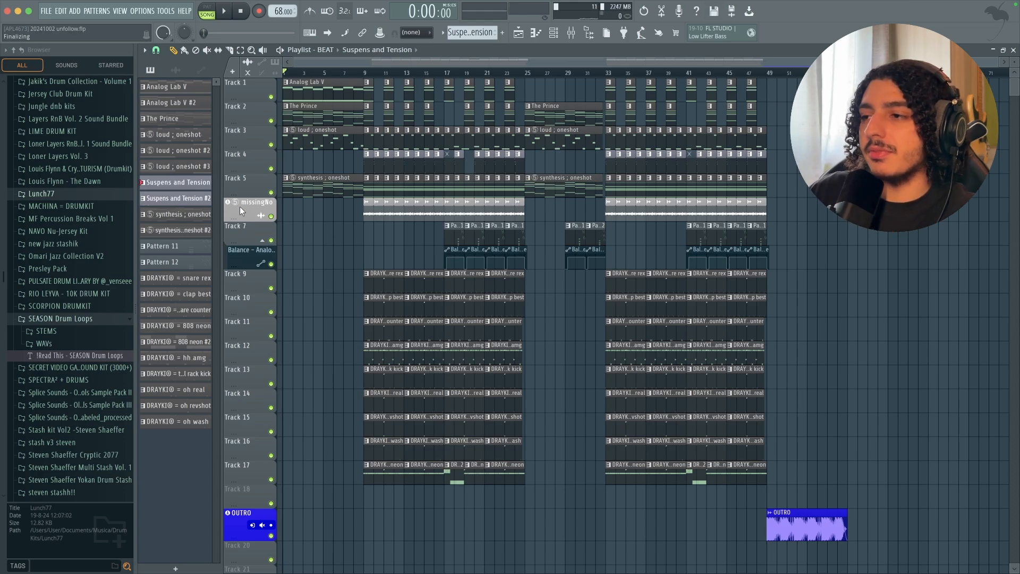